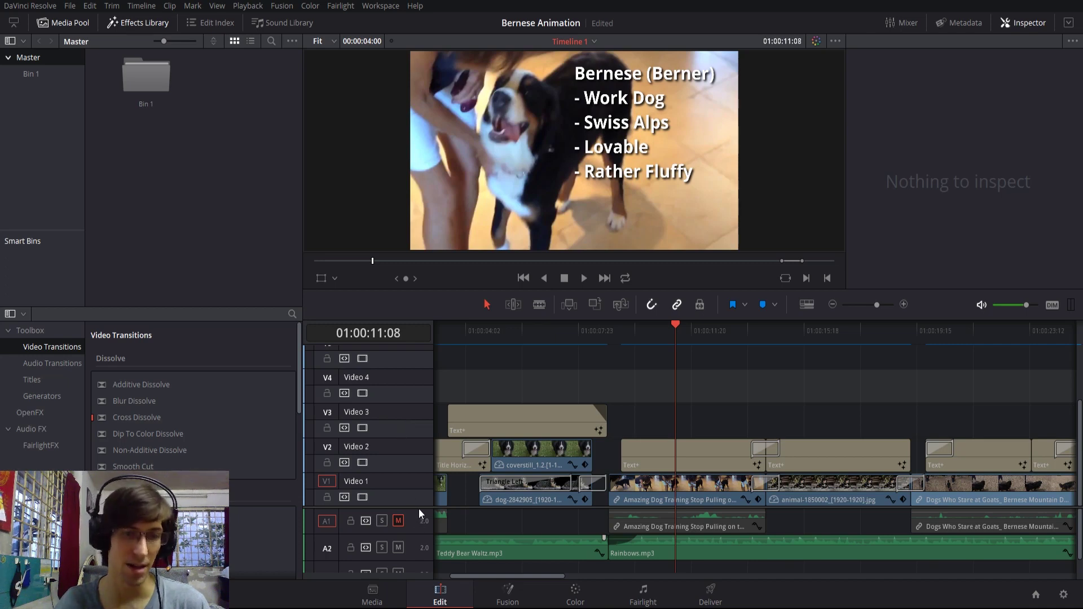
Step: Raise the video/audio divider so the A1, A2 and A3 audio tracks get more height
{"action": "scroll", "coordinate": [401, 456], "scroll_direction": "down", "scroll_amount": 1}
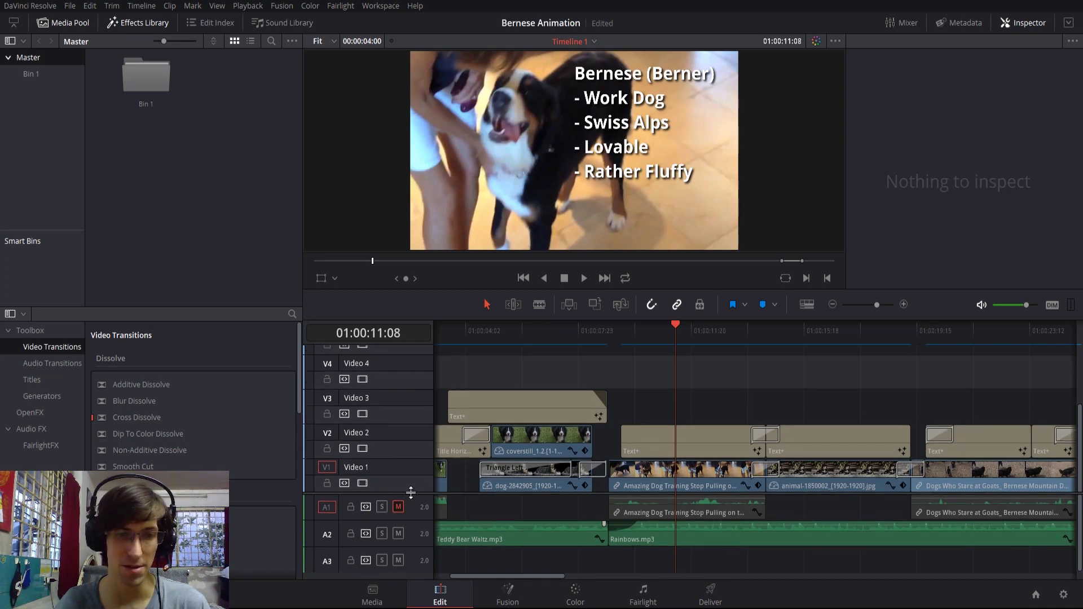
{"action": "scroll", "coordinate": [411, 492], "scroll_direction": "up", "scroll_amount": 3}
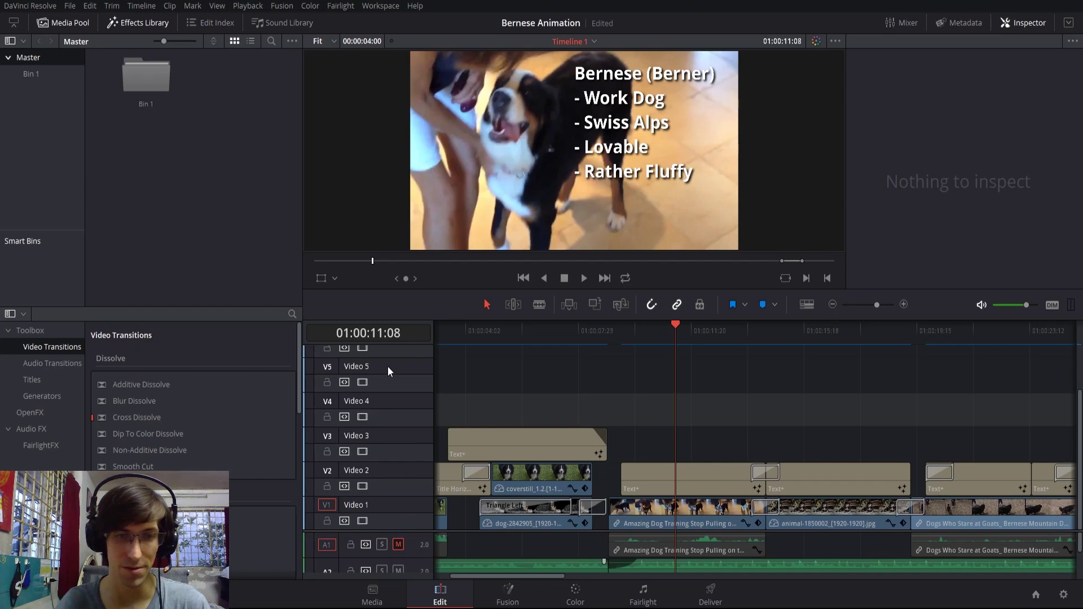
{"action": "left_click_drag", "start_coordinate": [410, 531], "coordinate": [391, 463]}
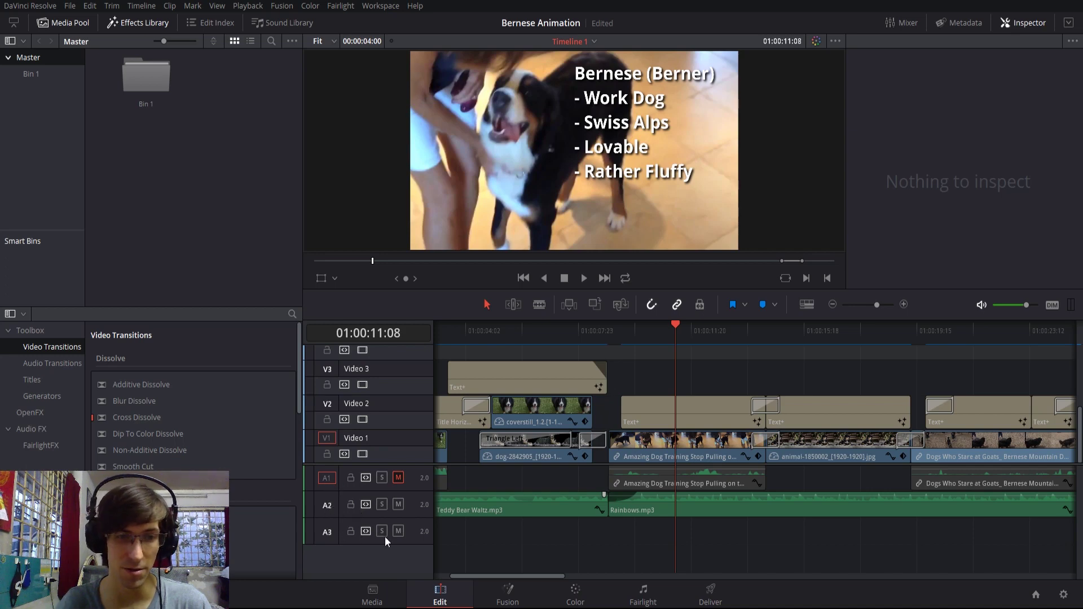
Step: Add a Subtitle 1 track from the Video 7 track header's context menu
{"action": "scroll", "coordinate": [415, 431], "scroll_direction": "up", "scroll_amount": 5}
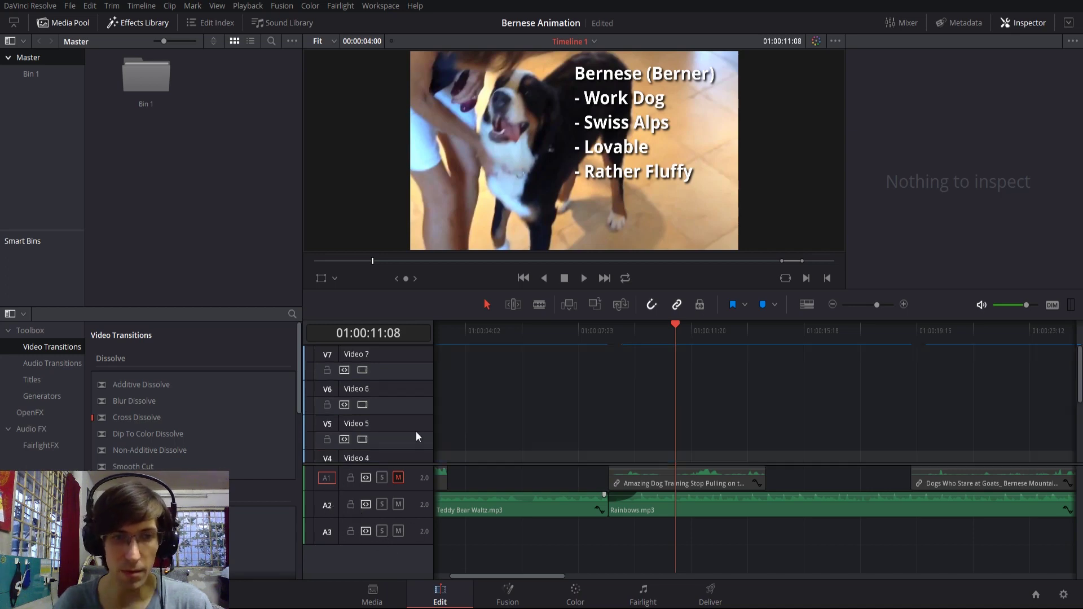
{"action": "right_click", "coordinate": [400, 351]}
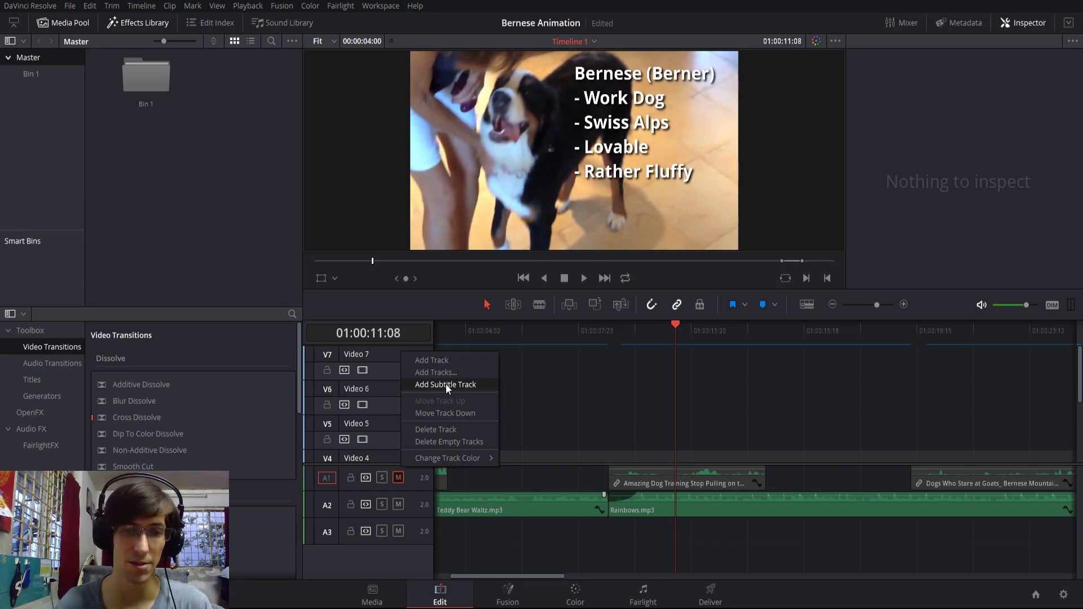
{"action": "right_click", "coordinate": [397, 351]}
{"action": "right_click", "coordinate": [397, 351]}
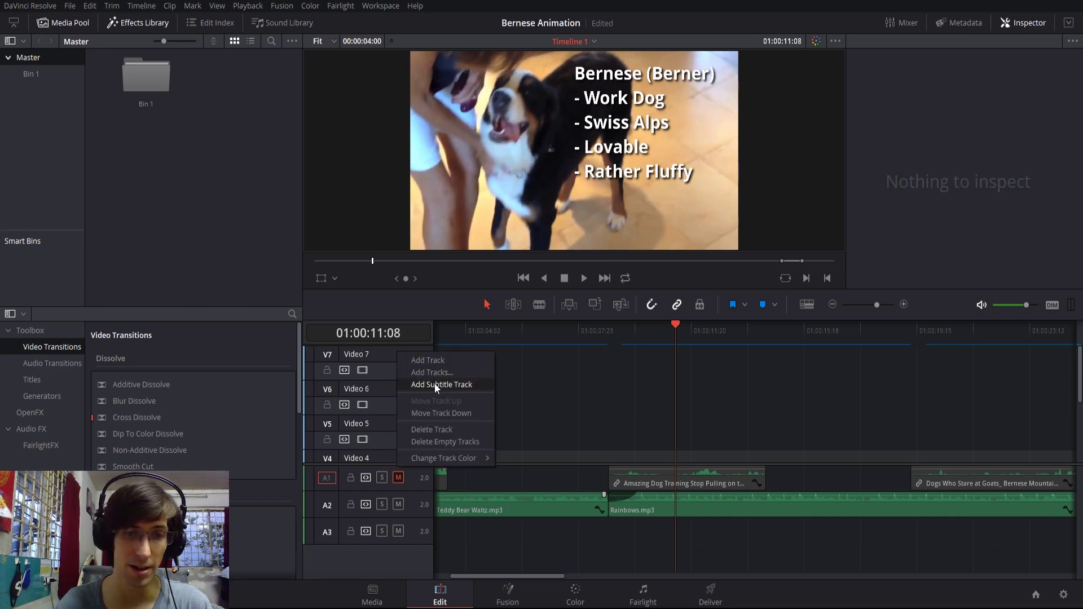
{"action": "left_click", "coordinate": [434, 383]}
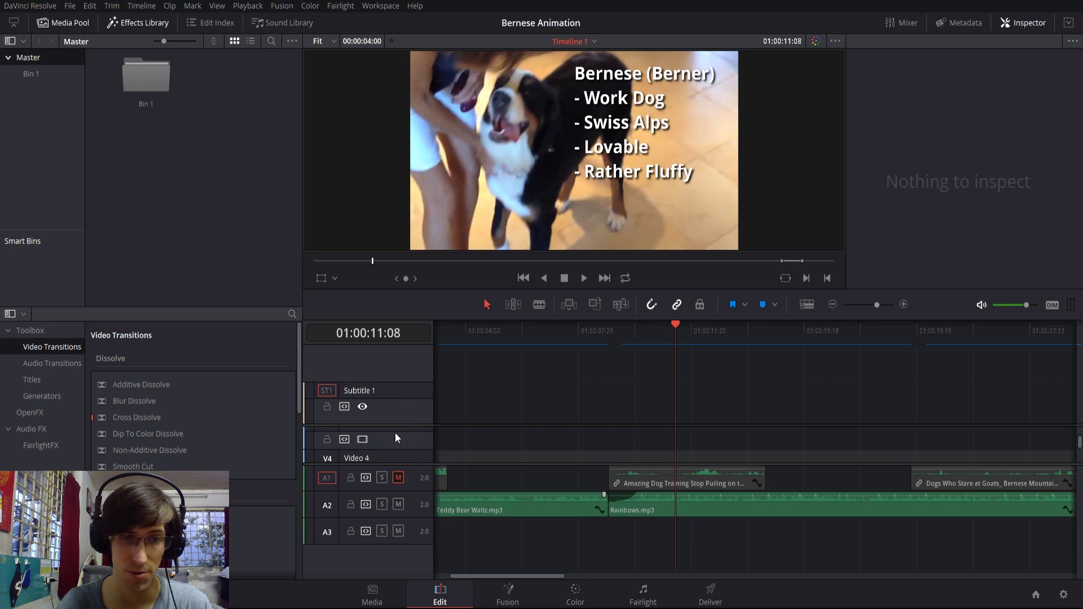
Step: Shrink the Subtitle 1 track to a narrow height, with its caption settings shown in the Inspector
{"action": "right_click", "coordinate": [445, 405]}
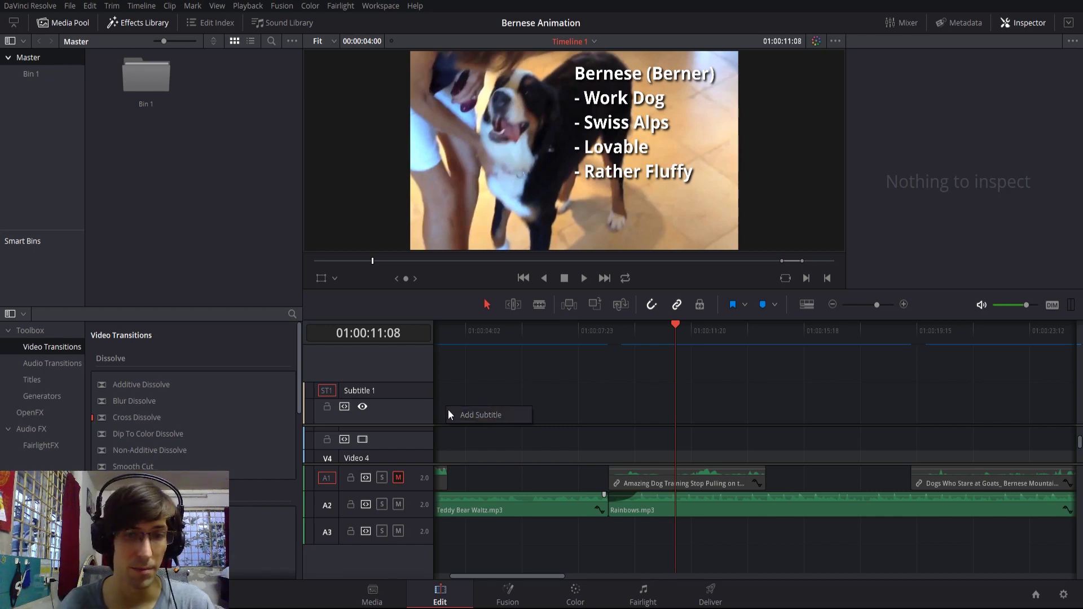
{"action": "left_click", "coordinate": [438, 399]}
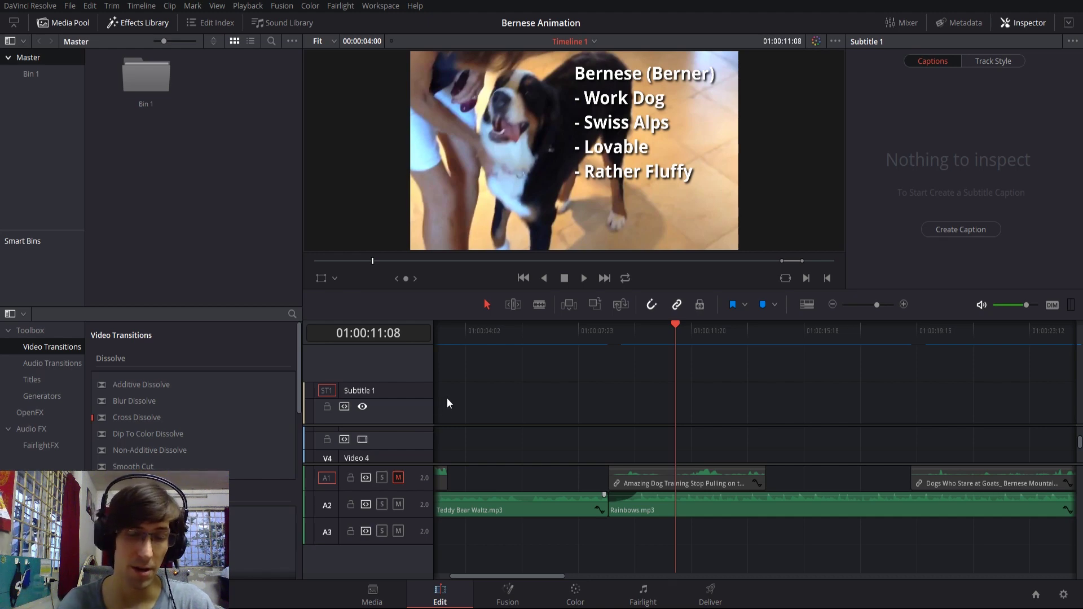
{"action": "left_click_drag", "start_coordinate": [445, 425], "coordinate": [449, 358]}
{"action": "scroll", "coordinate": [597, 459], "scroll_direction": "down", "scroll_amount": 3}
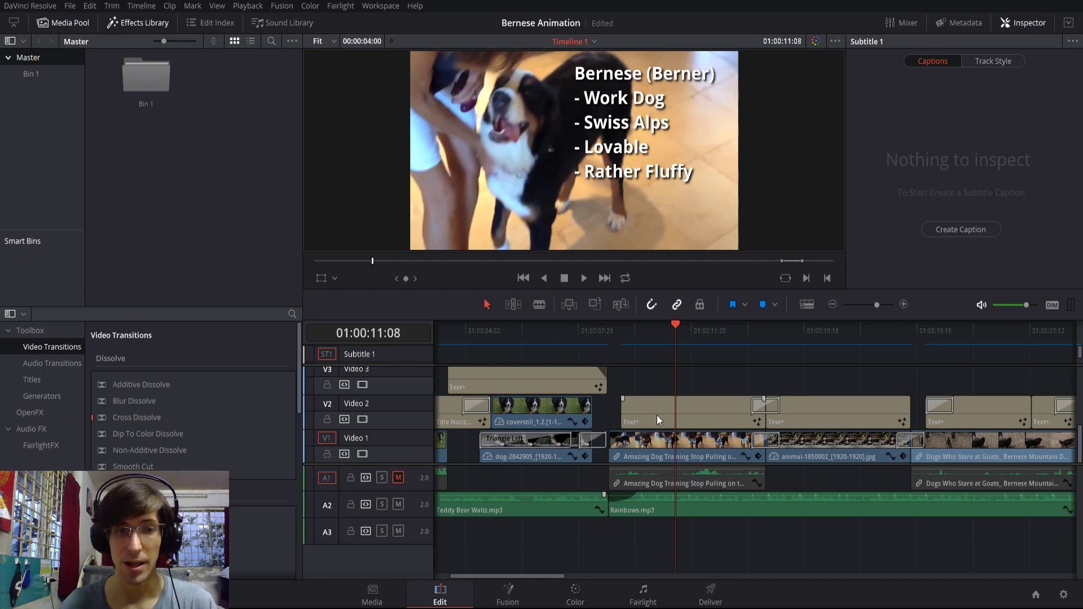
Step: Inspect the Text+ title, Amazing Dog Training clip and V2 transition, then park the playhead at 01:00:13:23
{"action": "left_click", "coordinate": [672, 417]}
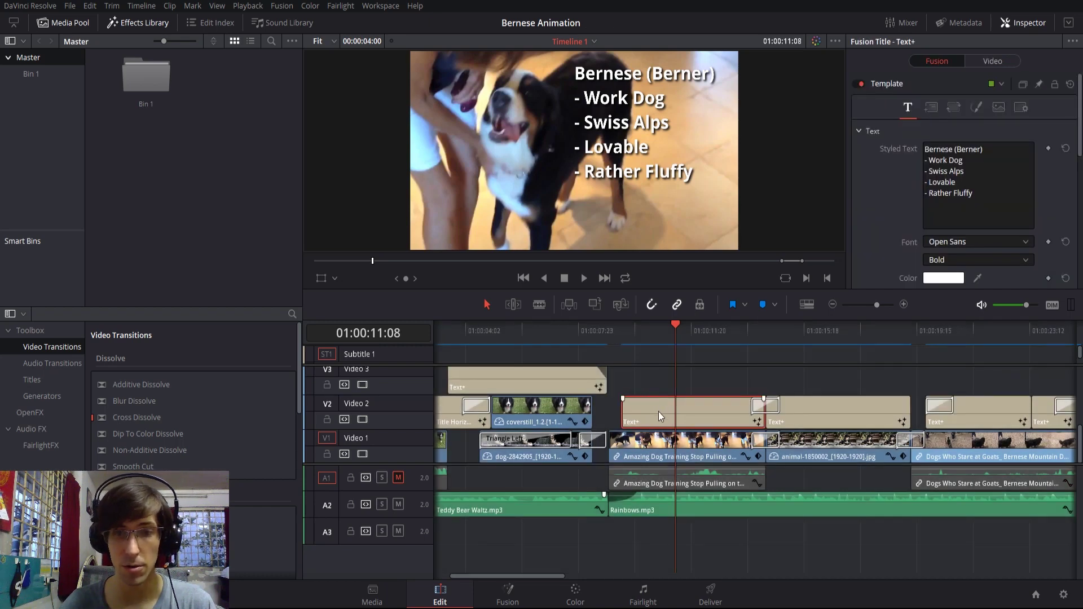
{"action": "left_click", "coordinate": [677, 449]}
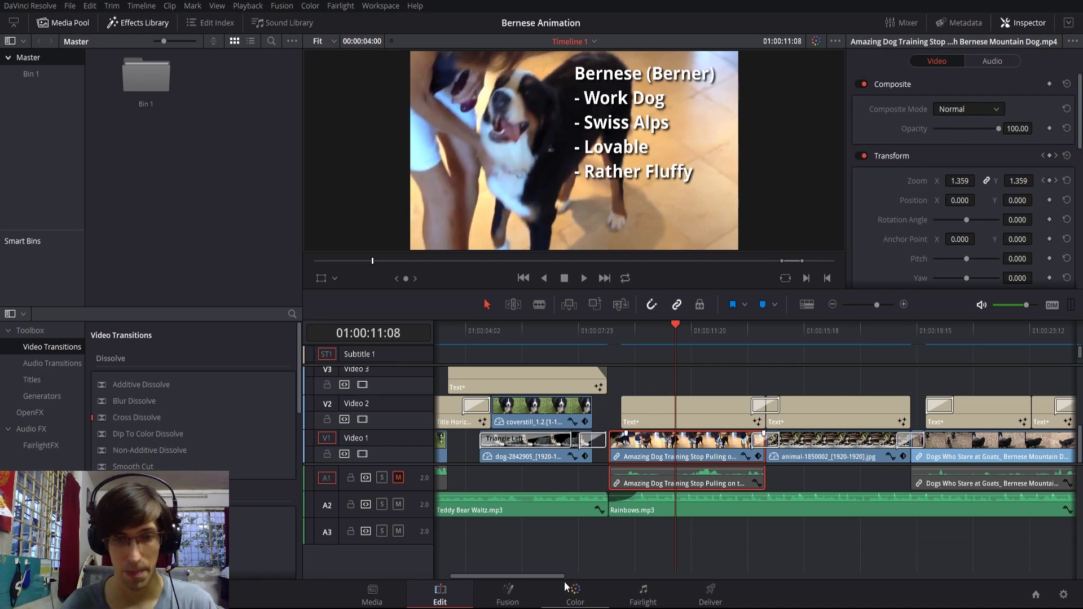
{"action": "left_click_drag", "start_coordinate": [558, 575], "coordinate": [541, 575]}
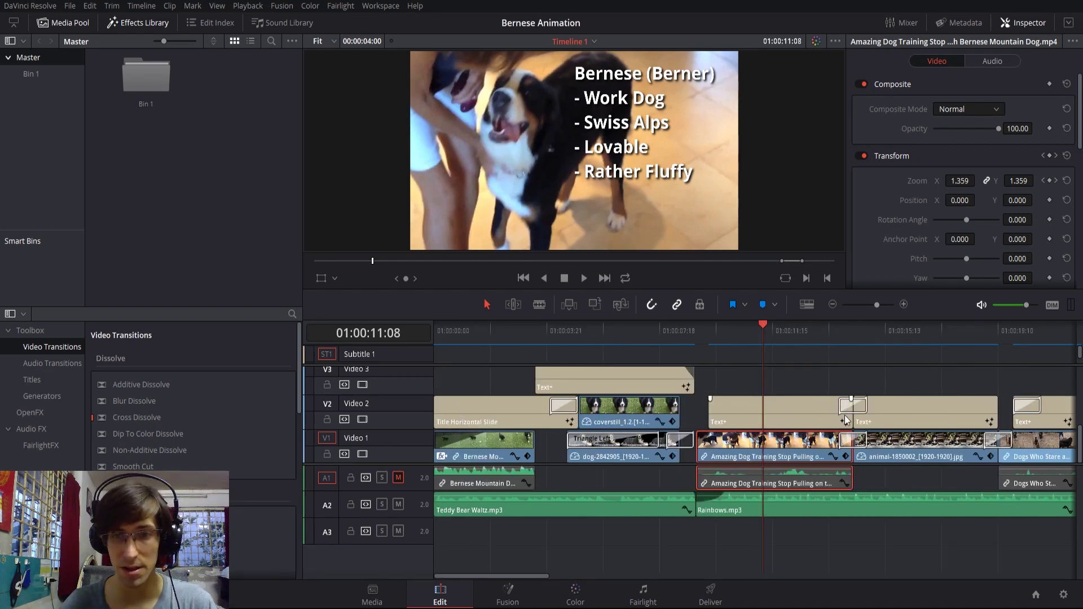
{"action": "left_click", "coordinate": [846, 404]}
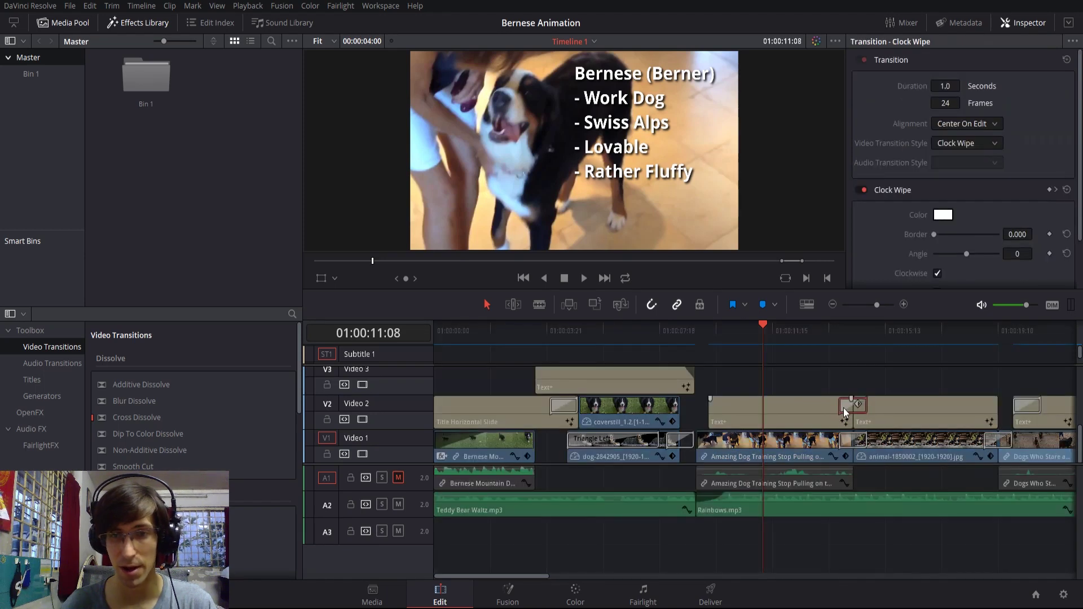
{"action": "left_click", "coordinate": [840, 354]}
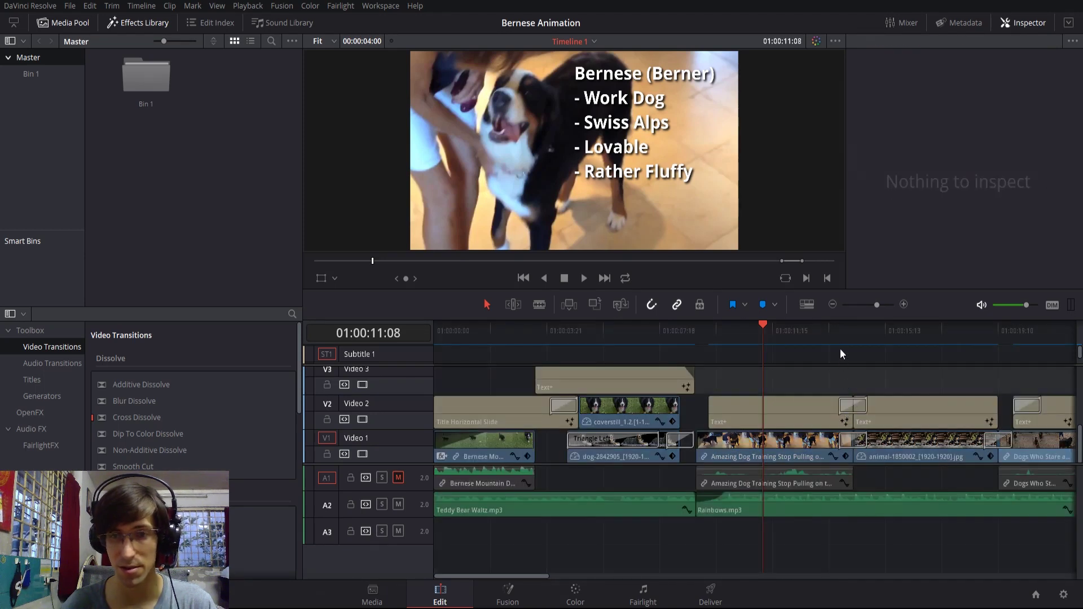
{"action": "left_click", "coordinate": [839, 334]}
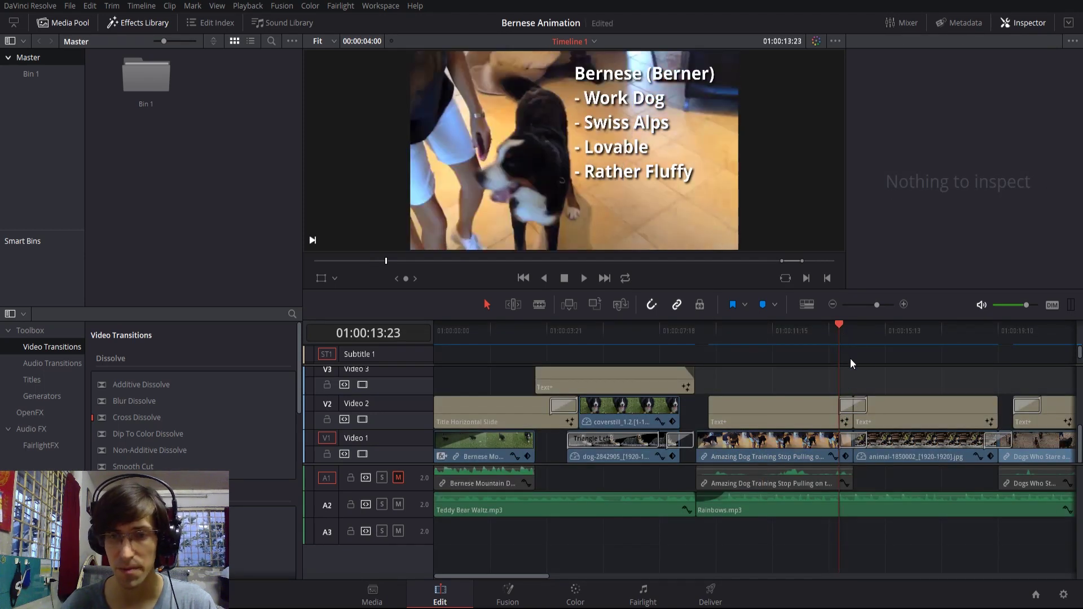
Step: Show the Effects Library full-height on the left by hiding the Media Pool
{"action": "scroll", "coordinate": [863, 367], "scroll_direction": "up", "scroll_amount": 1}
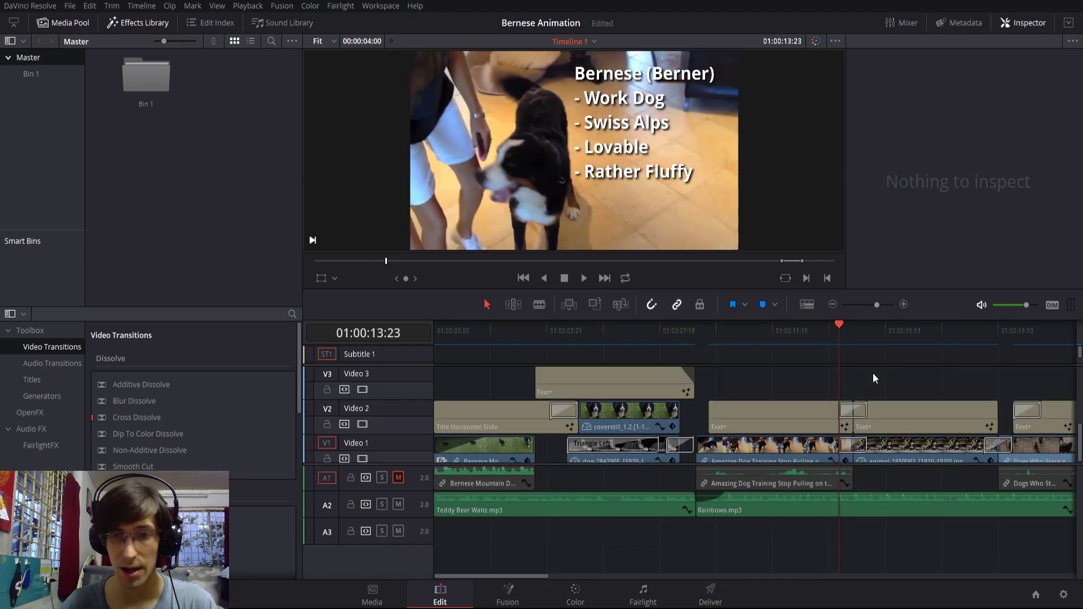
{"action": "left_click", "coordinate": [150, 22]}
{"action": "left_click", "coordinate": [150, 21]}
{"action": "left_click", "coordinate": [68, 22]}
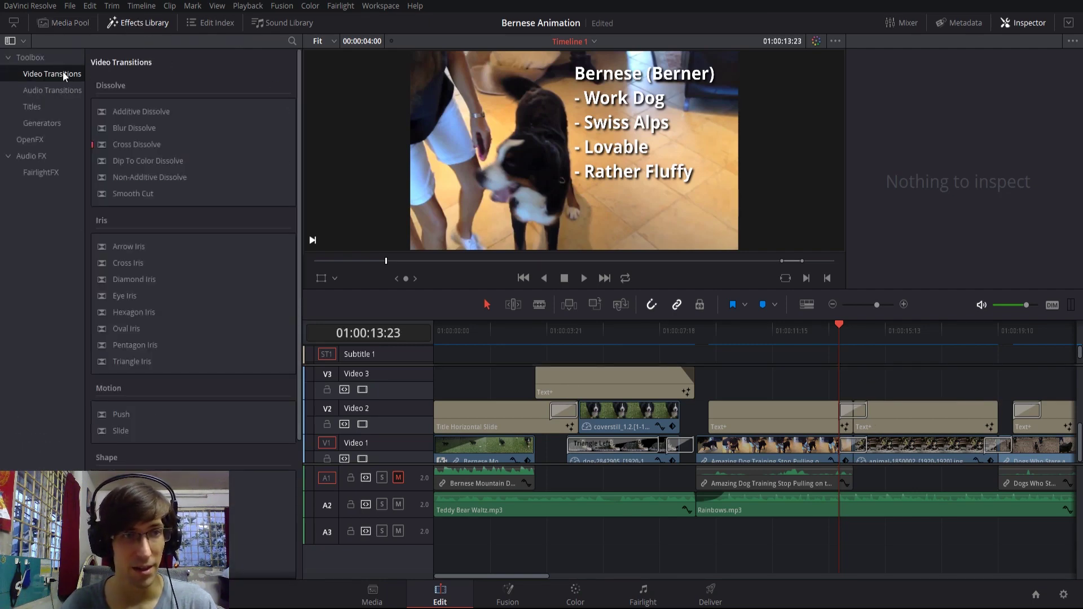
Step: Browse OpenFX and Audio FX, return to Video Transitions, and move the playhead to 01:00:11:09
{"action": "left_click", "coordinate": [50, 143]}
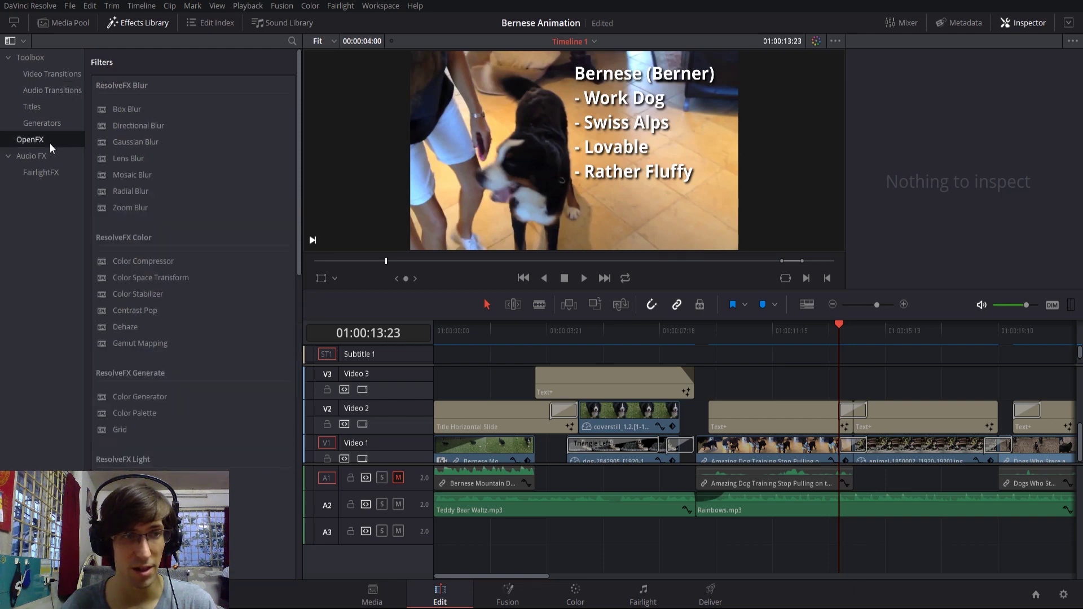
{"action": "left_click", "coordinate": [45, 158]}
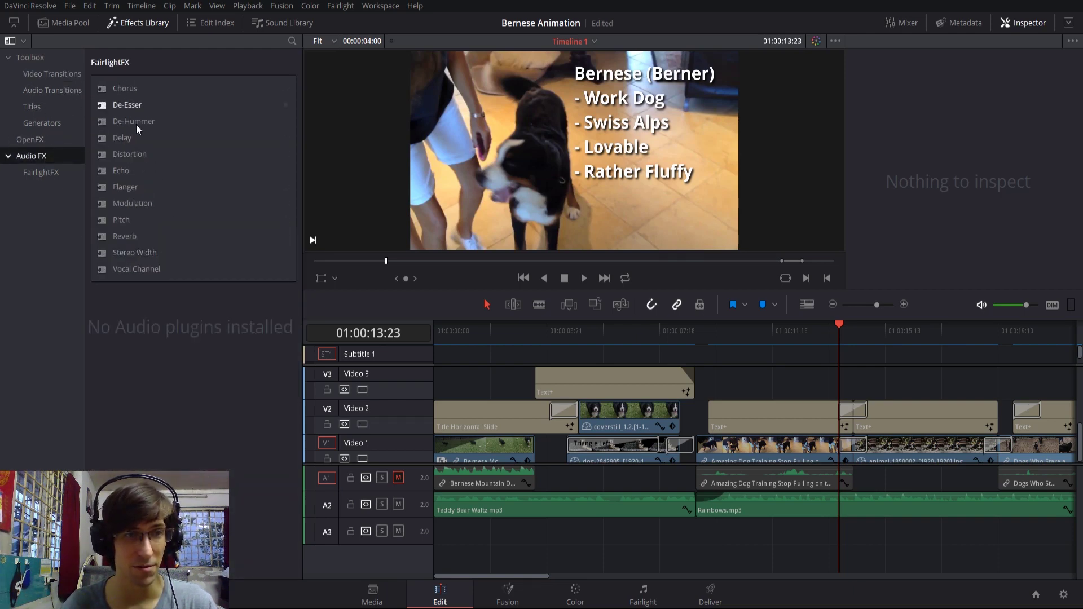
{"action": "left_click", "coordinate": [47, 72]}
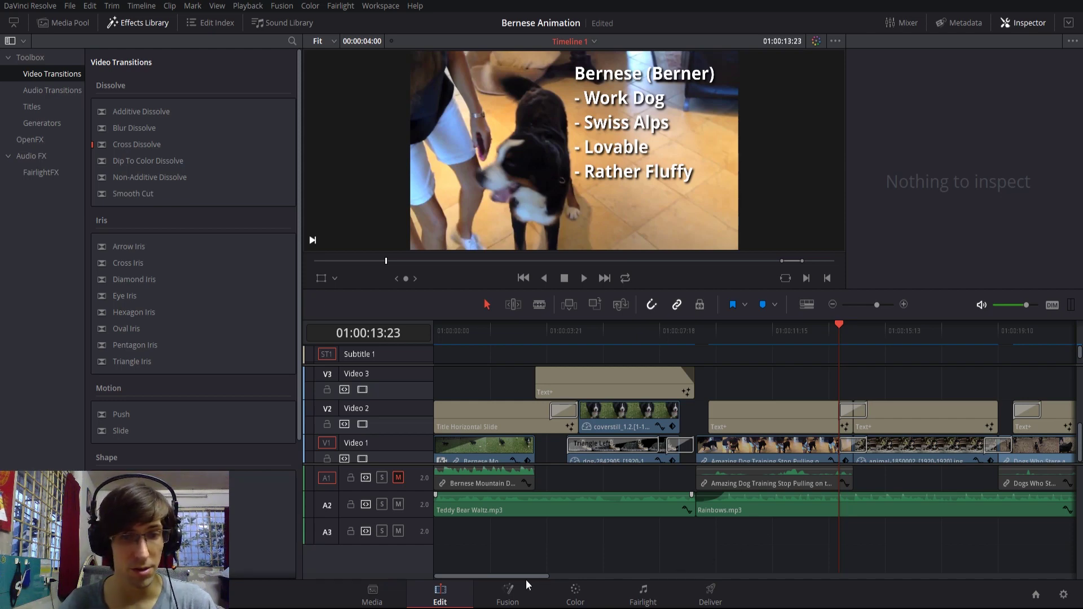
{"action": "left_click", "coordinate": [763, 555]}
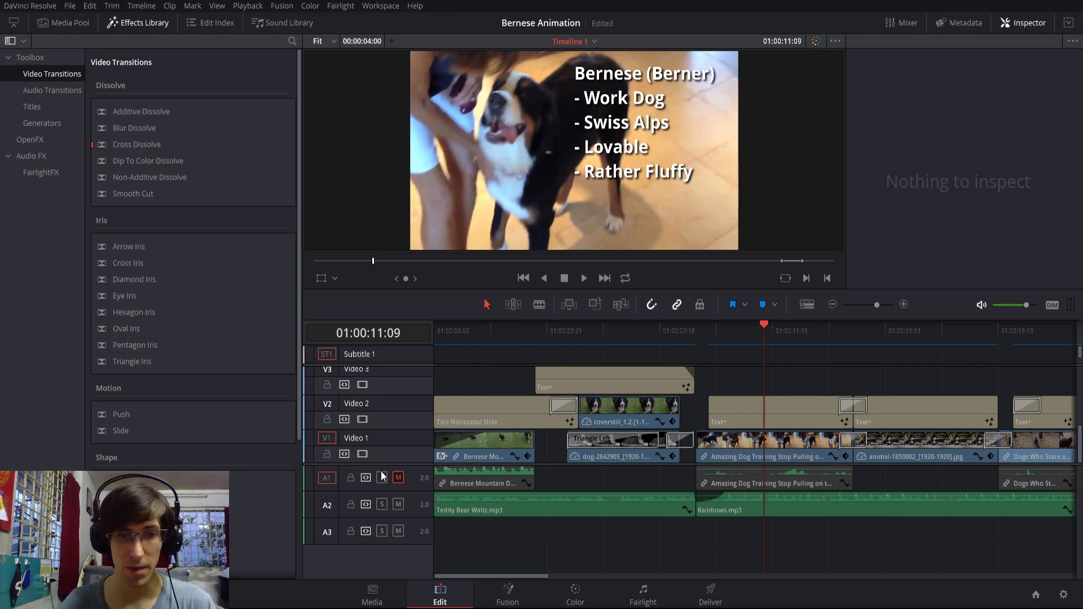
Step: Open the audio mixer and widen it to show the A1, A2, A3 and M1 strips
{"action": "left_click", "coordinate": [902, 24]}
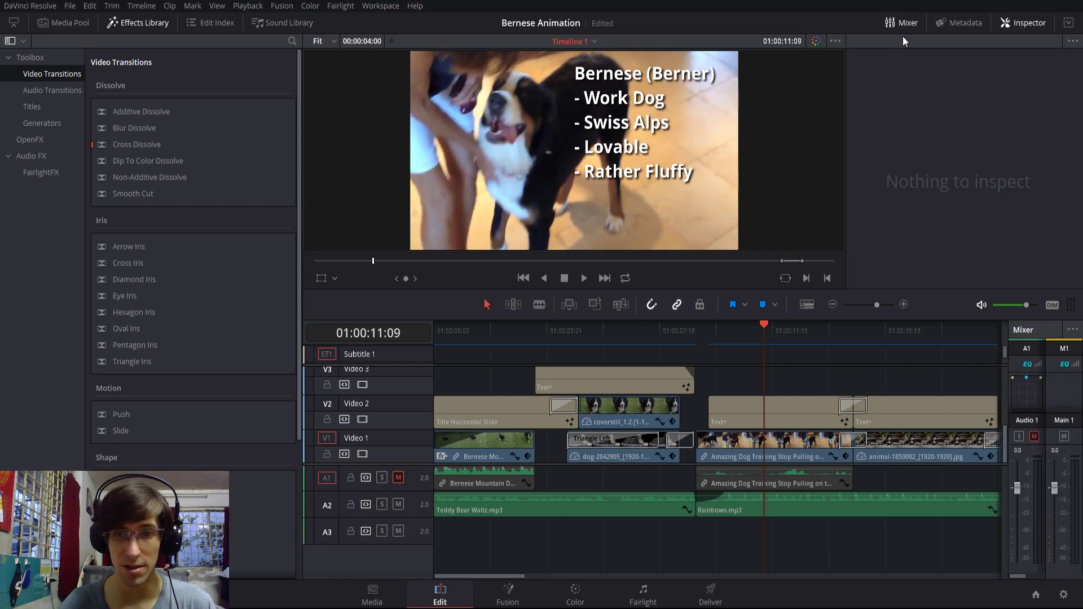
{"action": "left_click_drag", "start_coordinate": [1006, 361], "coordinate": [855, 370]}
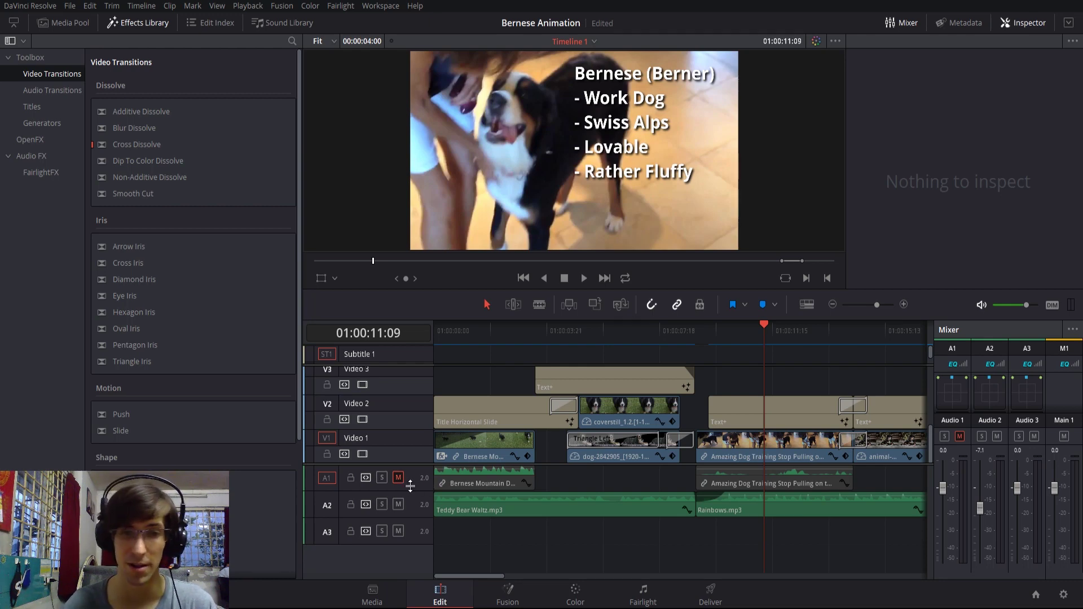
{"action": "scroll", "coordinate": [456, 406], "scroll_direction": "right", "scroll_amount": 3}
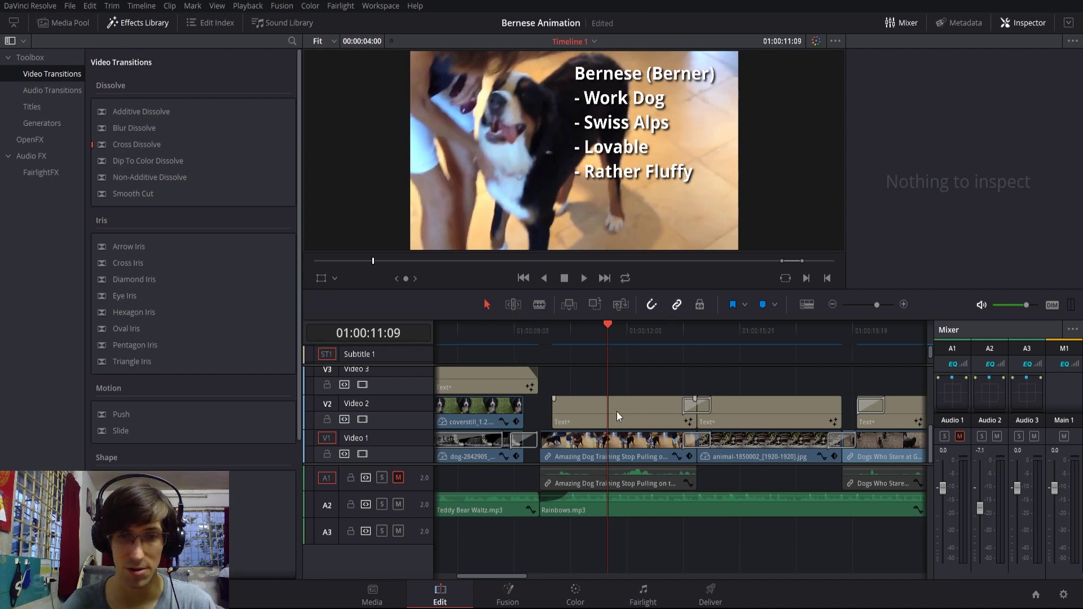
{"action": "mouse_move", "coordinate": [617, 411]}
{"action": "left_mouse_down"}
{"action": "mouse_move", "coordinate": [617, 378]}
{"action": "mouse_move", "coordinate": [621, 412]}
{"action": "left_mouse_up"}
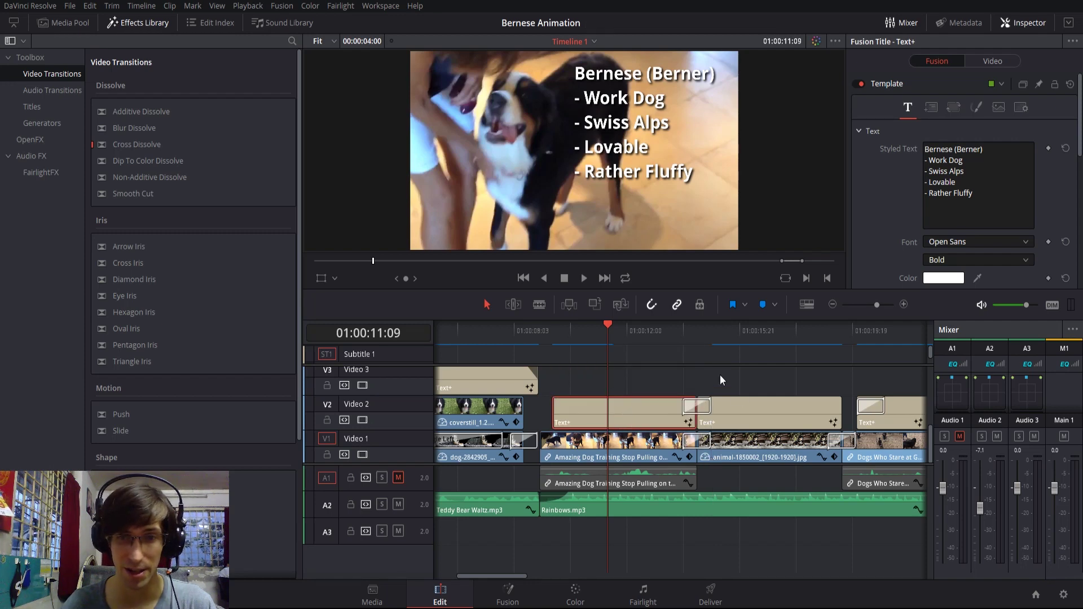
{"action": "left_click_drag", "start_coordinate": [520, 576], "coordinate": [523, 575]}
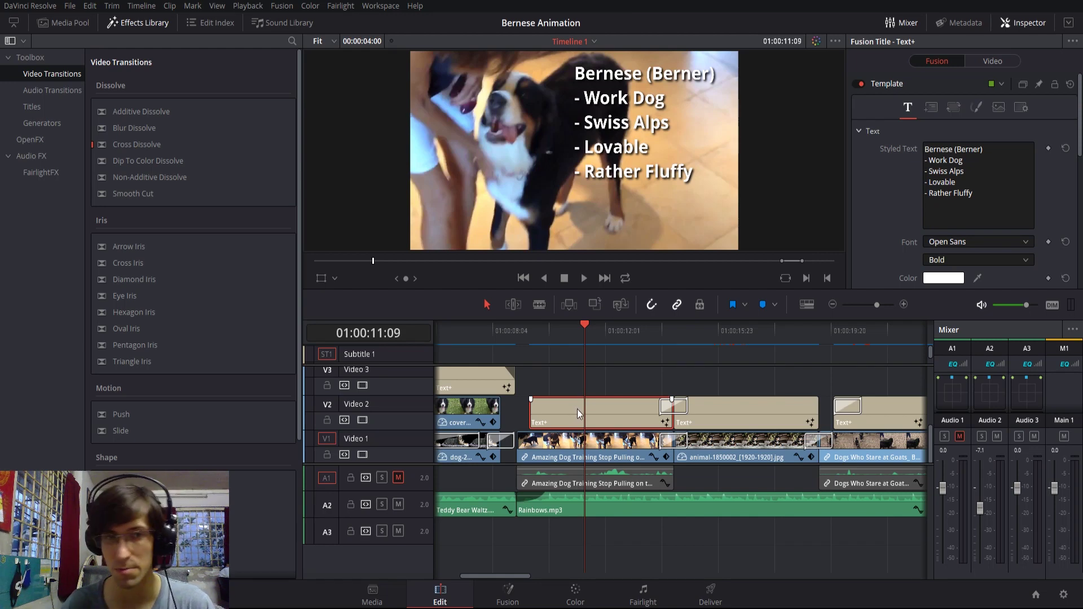
Step: In Trim Edit mode, ripple-trim the Text+ title's start, then slip the Amazing Dog Training footage
{"action": "left_click", "coordinate": [512, 305]}
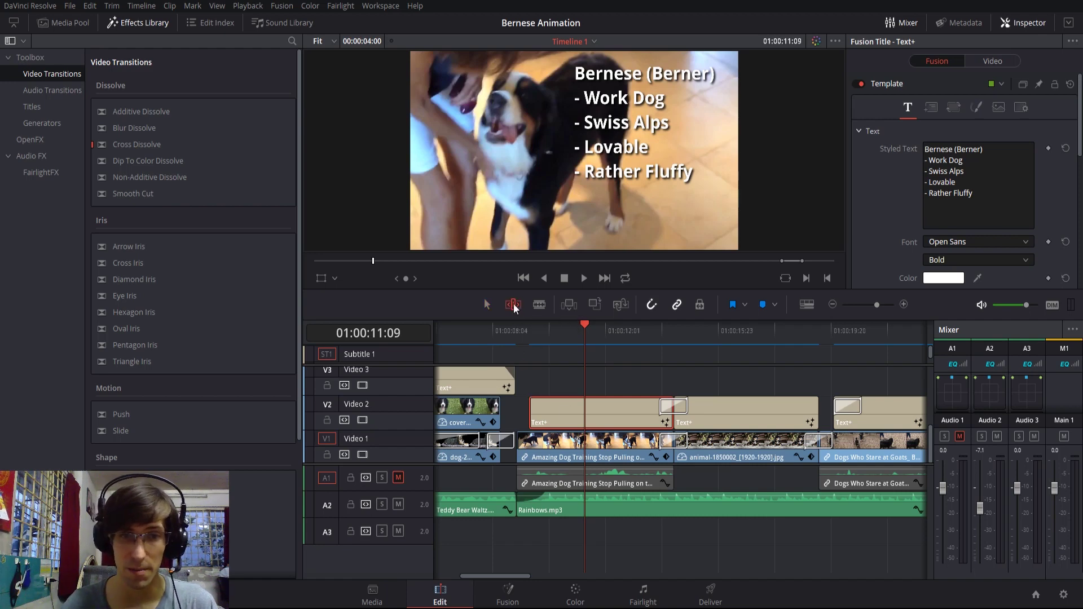
{"action": "left_click", "coordinate": [545, 423]}
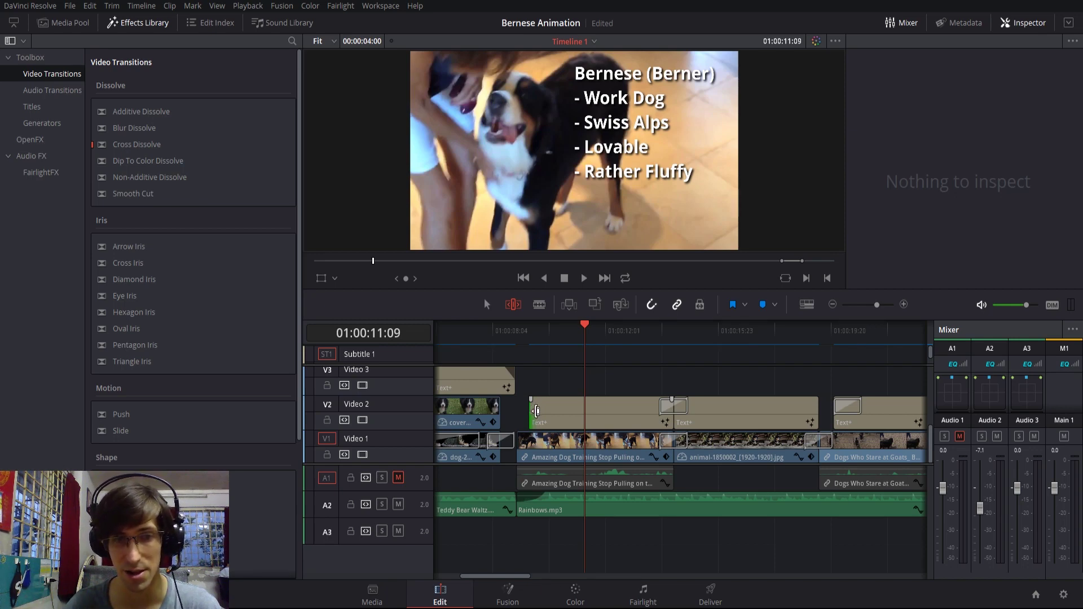
{"action": "left_click_drag", "start_coordinate": [534, 412], "coordinate": [556, 412]}
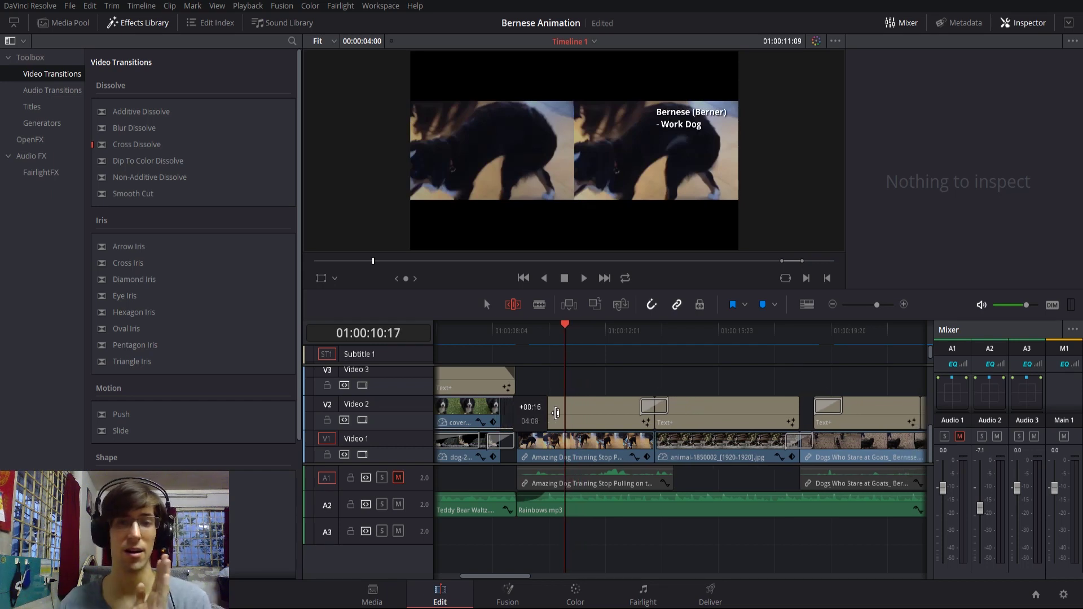
{"action": "left_click_drag", "start_coordinate": [556, 413], "coordinate": [534, 408]}
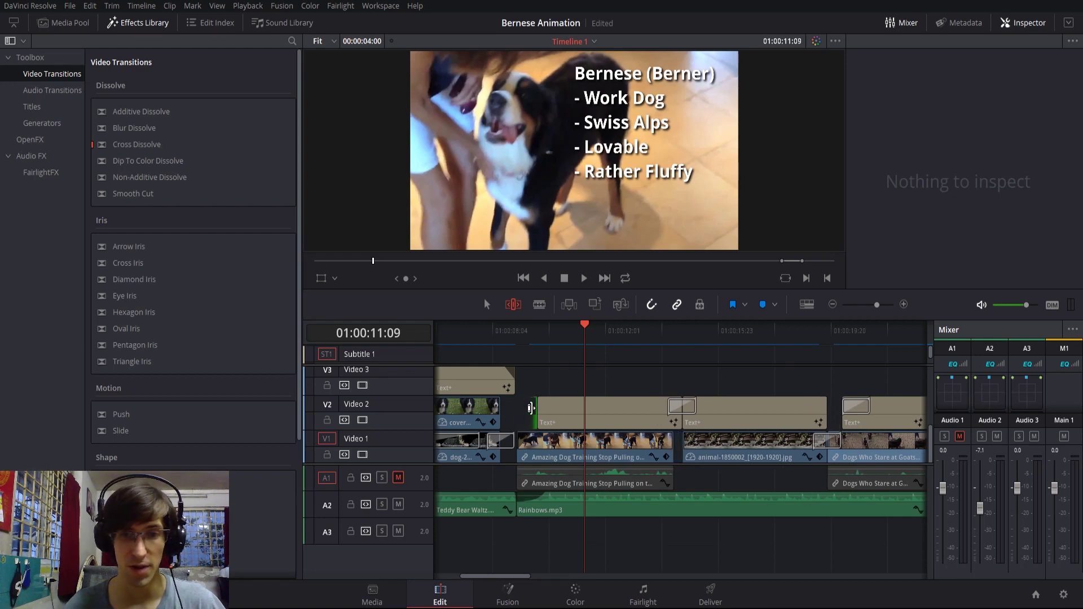
{"action": "left_click_drag", "start_coordinate": [530, 408], "coordinate": [524, 411]}
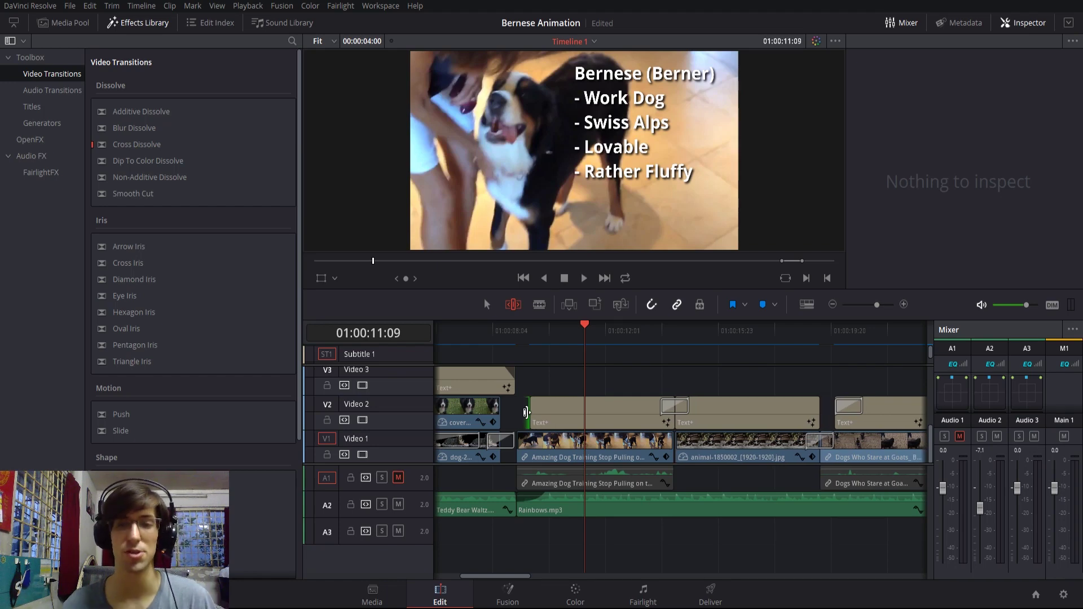
{"action": "left_click_drag", "start_coordinate": [526, 412], "coordinate": [523, 418]}
{"action": "key", "text": "shift+v"}
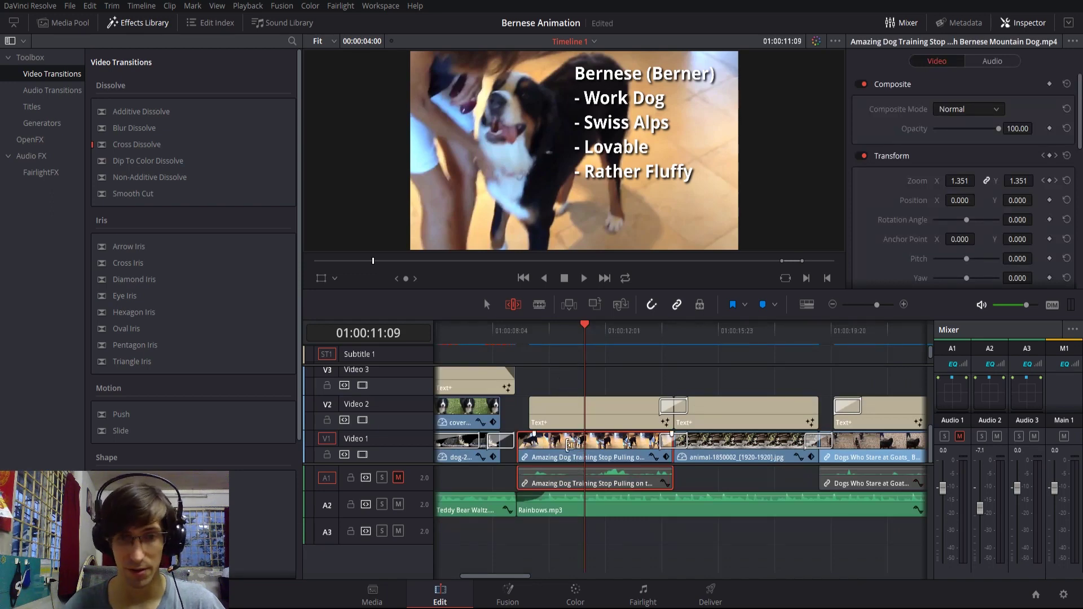
{"action": "mouse_move", "coordinate": [572, 445]}
{"action": "left_mouse_down"}
{"action": "mouse_move", "coordinate": [632, 442]}
{"action": "mouse_move", "coordinate": [564, 439]}
{"action": "left_mouse_up"}
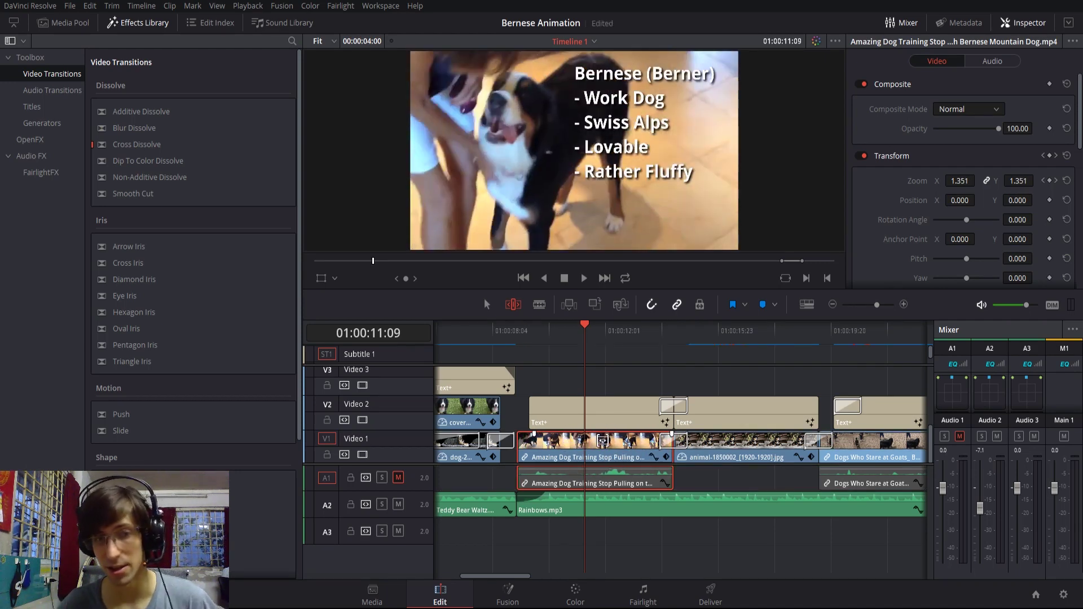
Step: Blade the Amazing Dog Training clip at the playhead, return to Selection mode, and select each half
{"action": "left_click", "coordinate": [537, 308]}
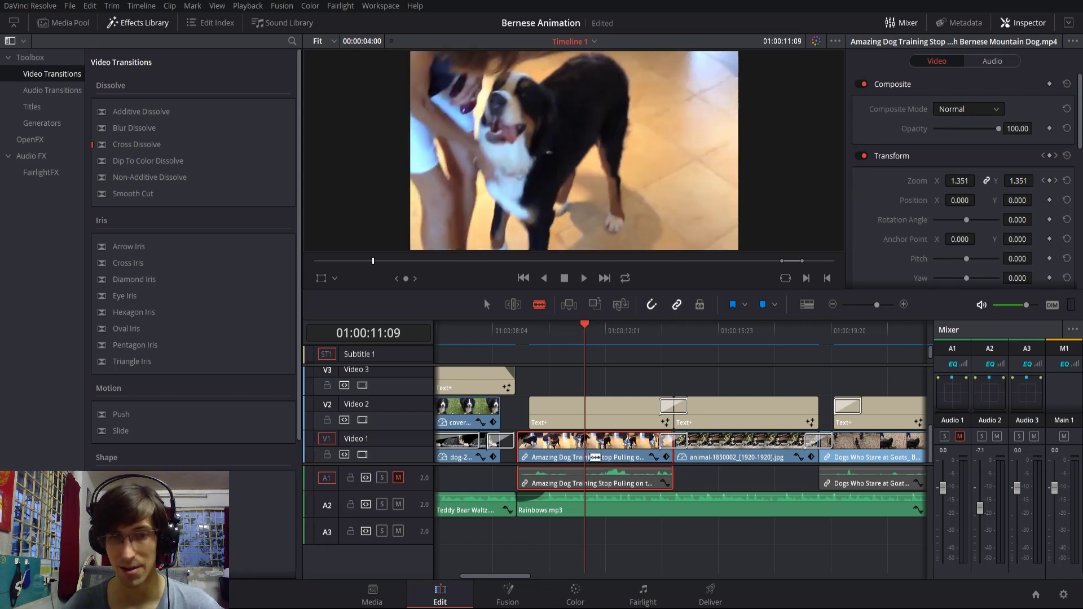
{"action": "left_click", "coordinate": [589, 455]}
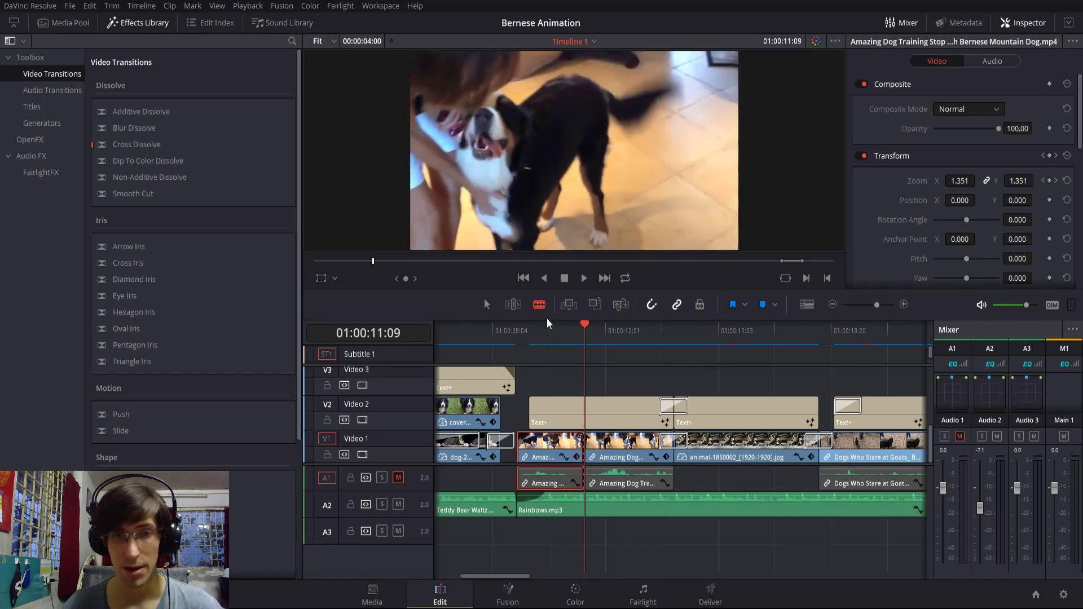
{"action": "left_click", "coordinate": [604, 330]}
{"action": "key", "text": "a"}
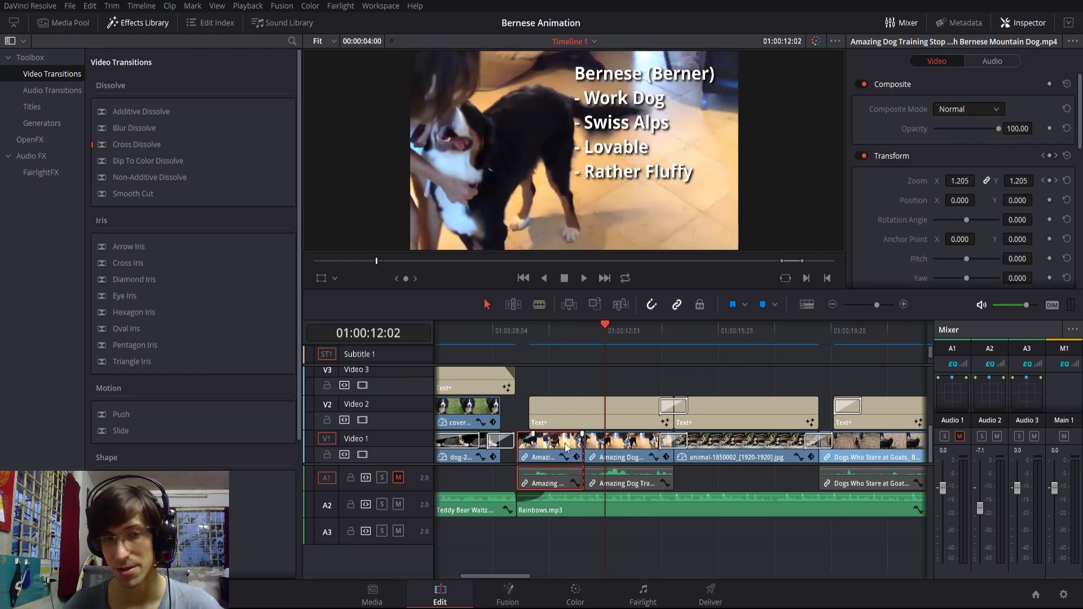
{"action": "left_click", "coordinate": [601, 450]}
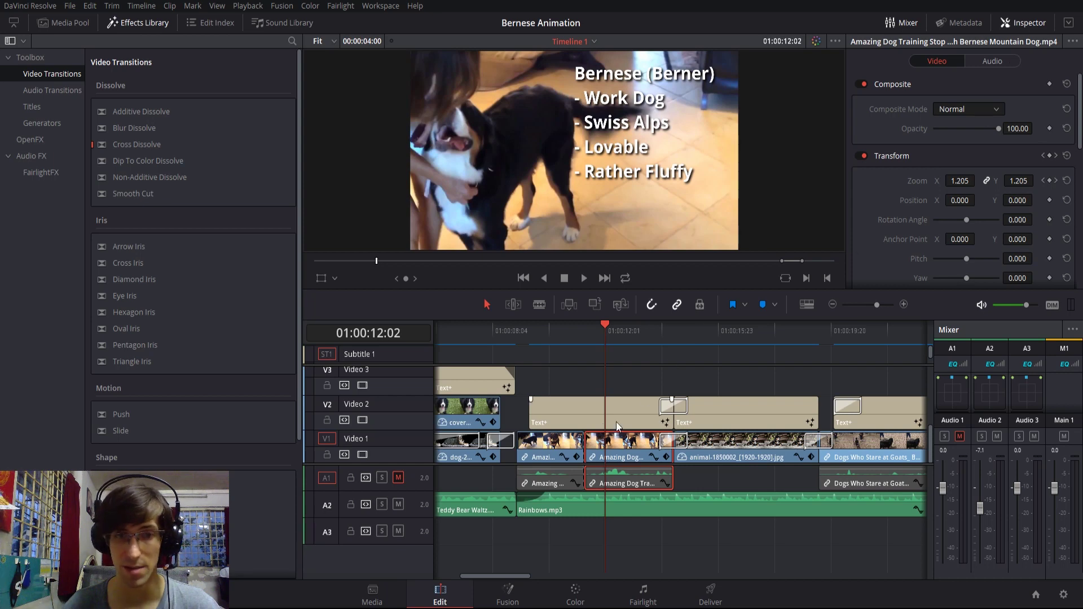
{"action": "left_click", "coordinate": [553, 443]}
{"action": "left_click", "coordinate": [601, 450]}
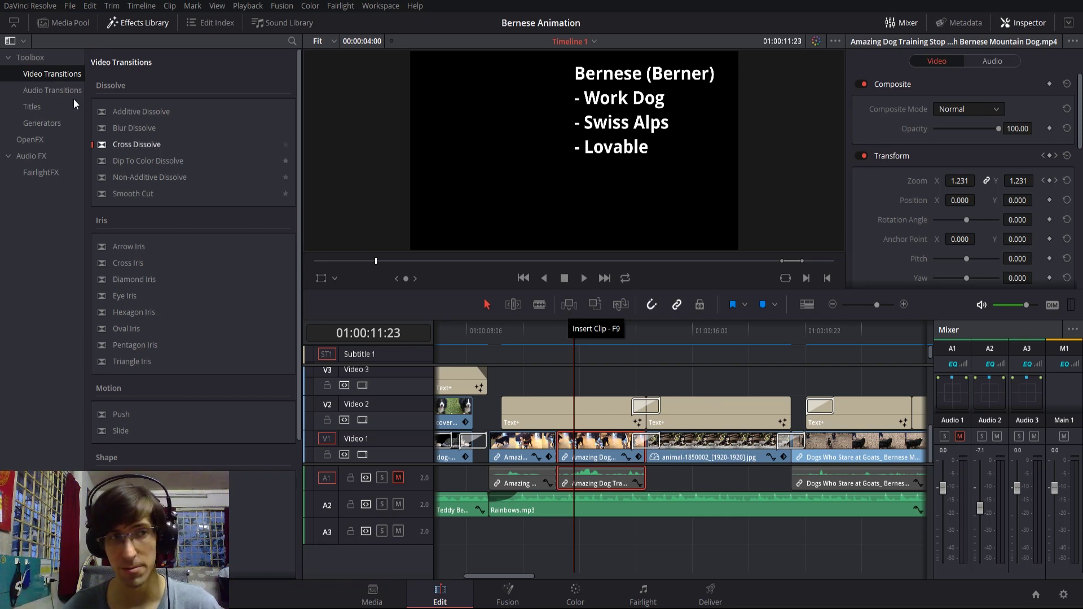
Step: Load Dogs Who Stare at Goats from Media Pool Bin 1 into the source viewer and scrub it
{"action": "left_click", "coordinate": [86, 28]}
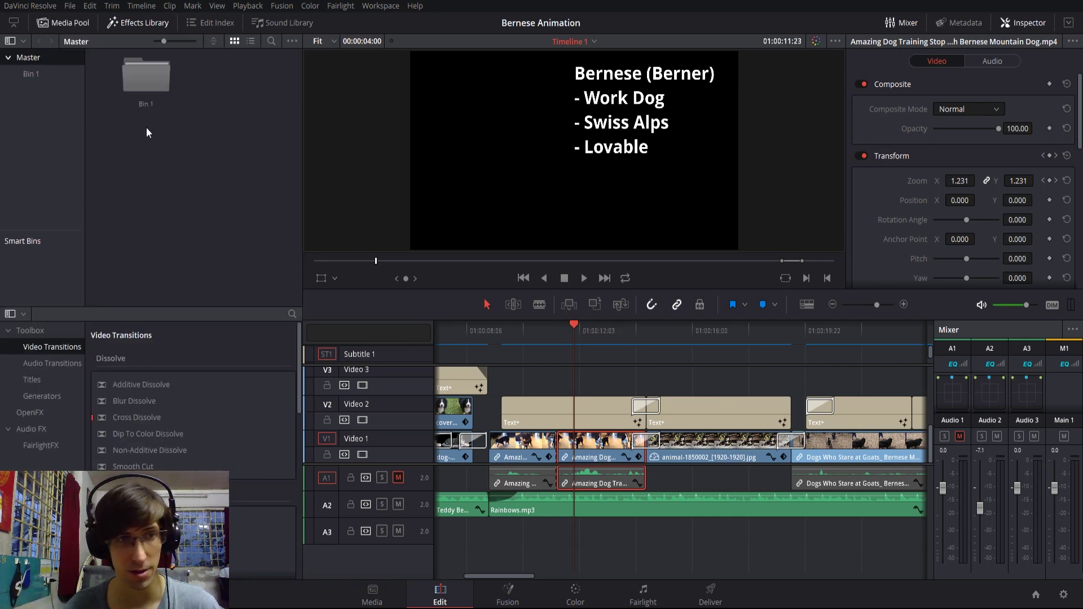
{"action": "double_click", "coordinate": [147, 80]}
{"action": "scroll", "coordinate": [153, 221], "scroll_direction": "down", "scroll_amount": 5}
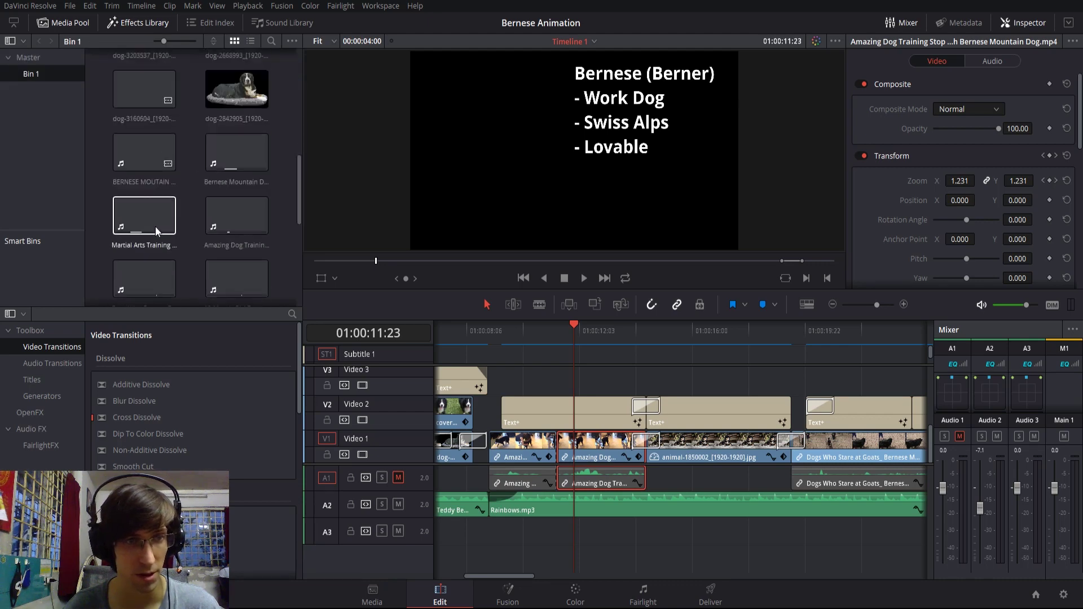
{"action": "double_click", "coordinate": [155, 225]}
{"action": "scroll", "coordinate": [155, 226], "scroll_direction": "down", "scroll_amount": 2}
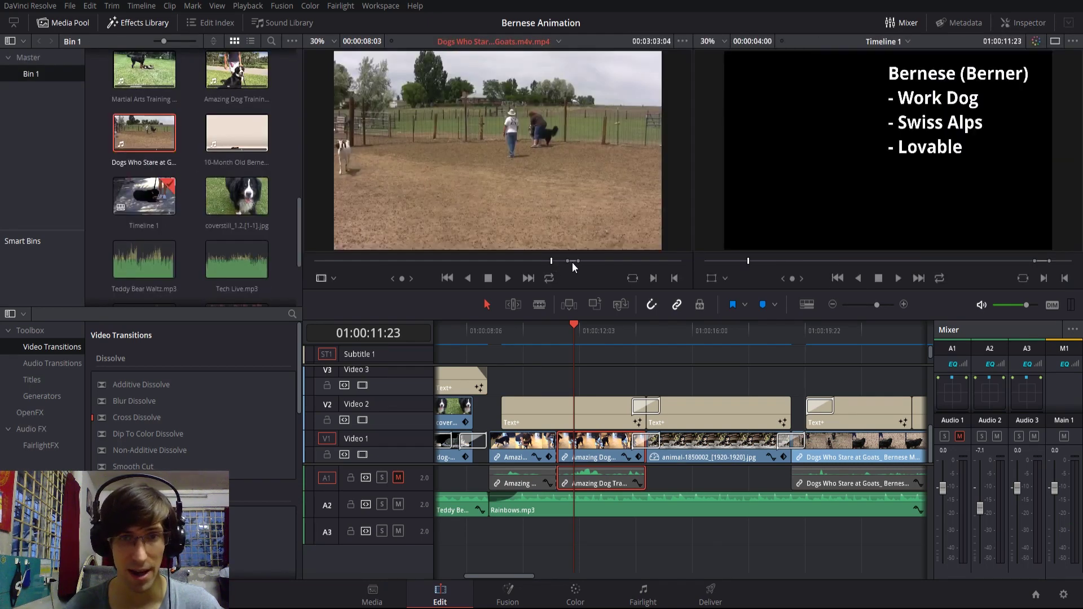
{"action": "mouse_move", "coordinate": [519, 262]}
{"action": "left_mouse_down"}
{"action": "mouse_move", "coordinate": [553, 259]}
{"action": "mouse_move", "coordinate": [535, 261]}
{"action": "left_mouse_up"}
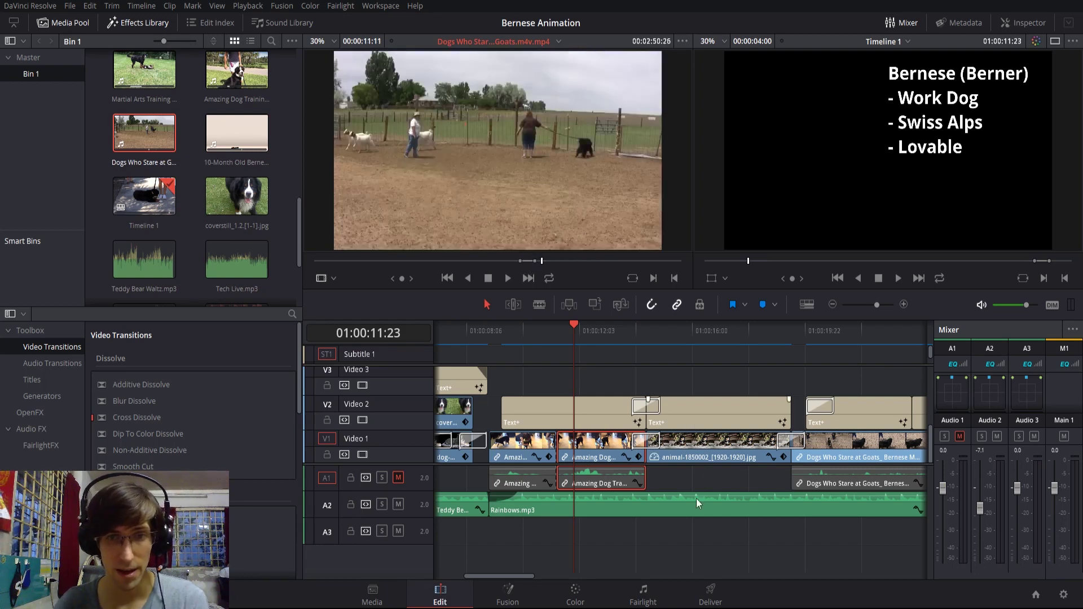
{"action": "left_click_drag", "start_coordinate": [530, 571], "coordinate": [553, 573]}
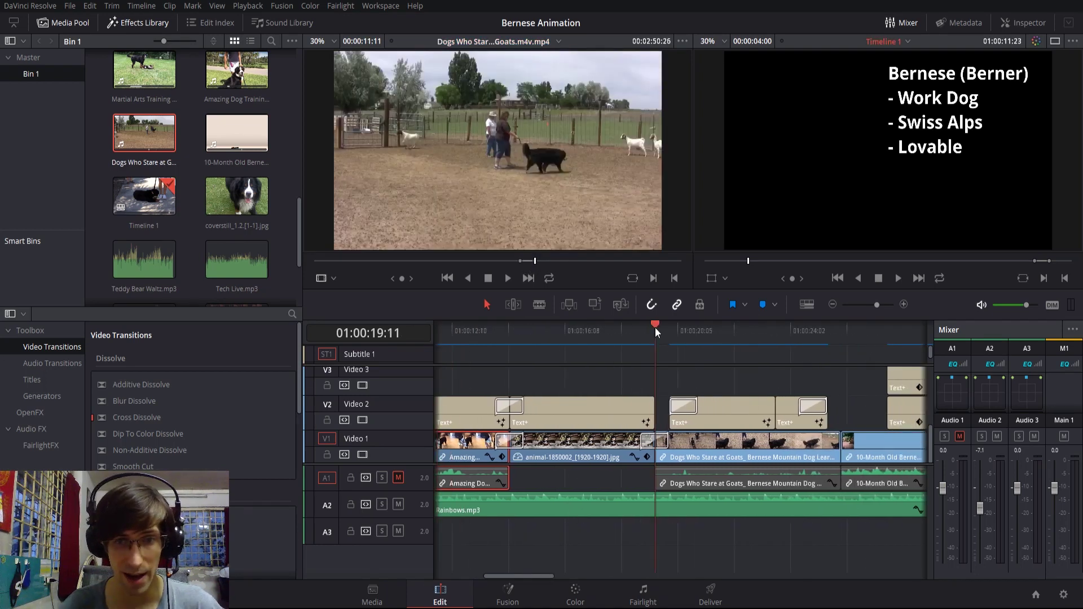
Step: Overwrite the goats clip onto the timeline at 01:00:19:11, then undo the edit
{"action": "left_click", "coordinate": [655, 327]}
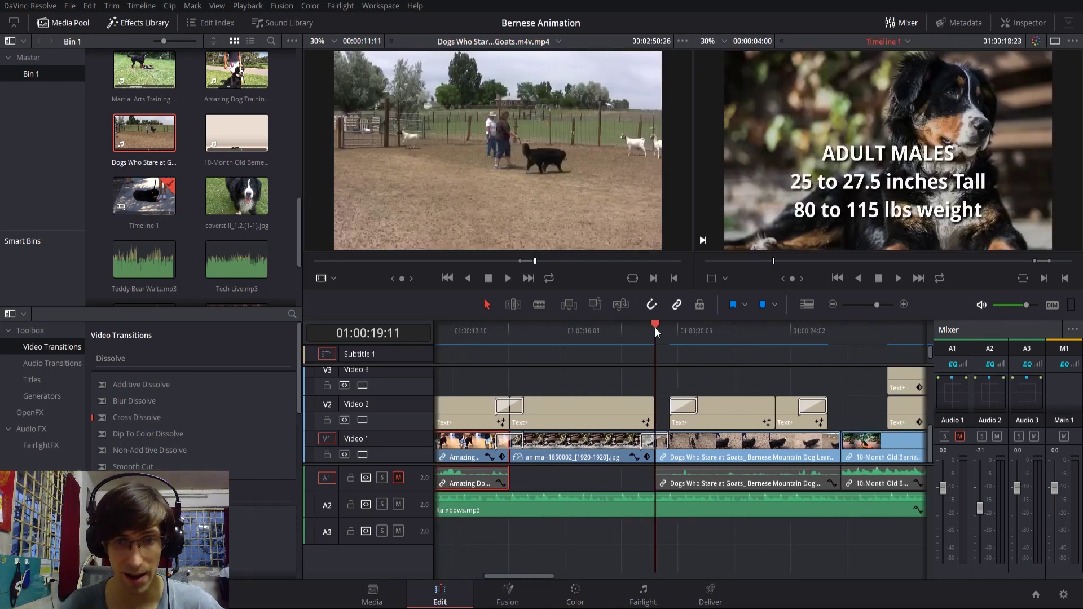
{"action": "left_click", "coordinate": [569, 306]}
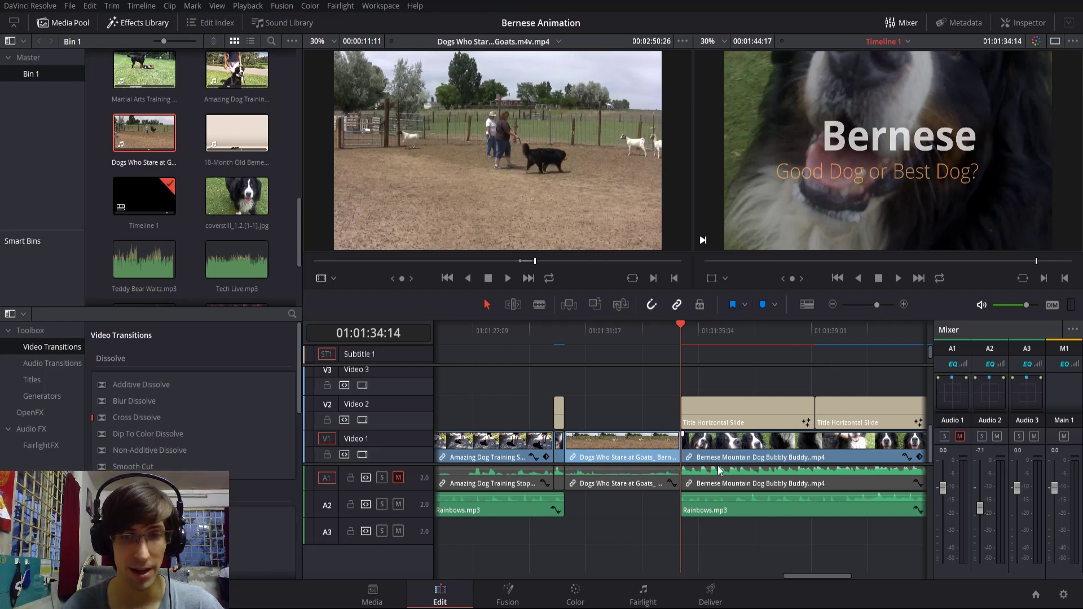
{"action": "key", "text": "ctrl+z"}
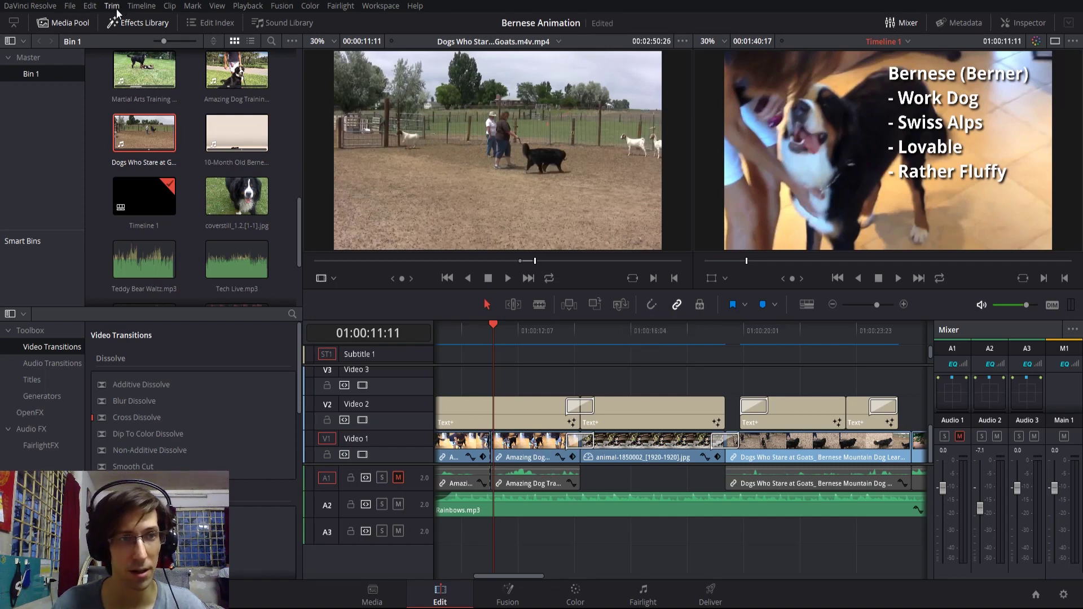
Step: Clear the In and Out points and move the playhead to 01:00:12:11
{"action": "left_click", "coordinate": [216, 7]}
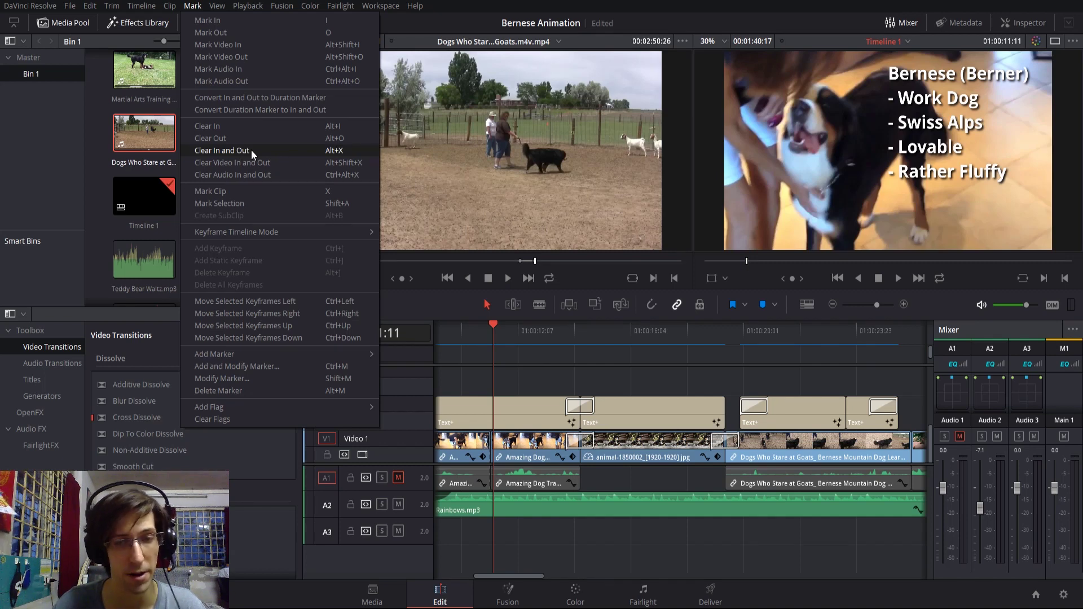
{"action": "left_click", "coordinate": [251, 150]}
{"action": "scroll", "coordinate": [531, 346], "scroll_direction": "up", "scroll_amount": 2}
{"action": "left_click", "coordinate": [522, 330]}
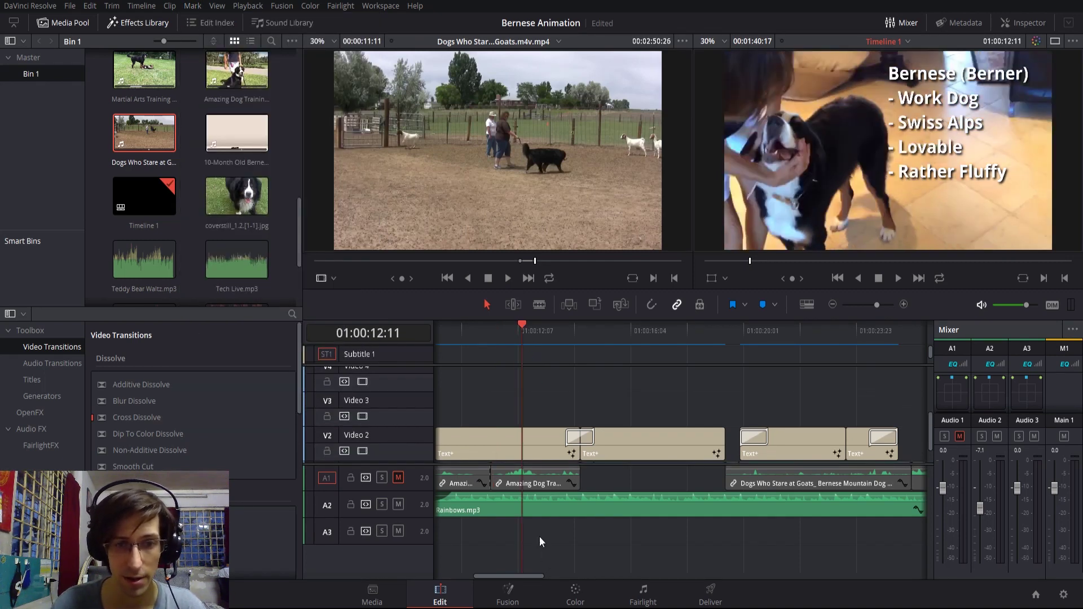
{"action": "scroll", "coordinate": [415, 468], "scroll_direction": "down", "scroll_amount": 1}
Step: Replace the selected Amazing Dog Training clip on Video 1 with Dogs Who Stare at Goats
{"action": "left_click", "coordinate": [532, 454]}
{"action": "mouse_move", "coordinate": [489, 240]}
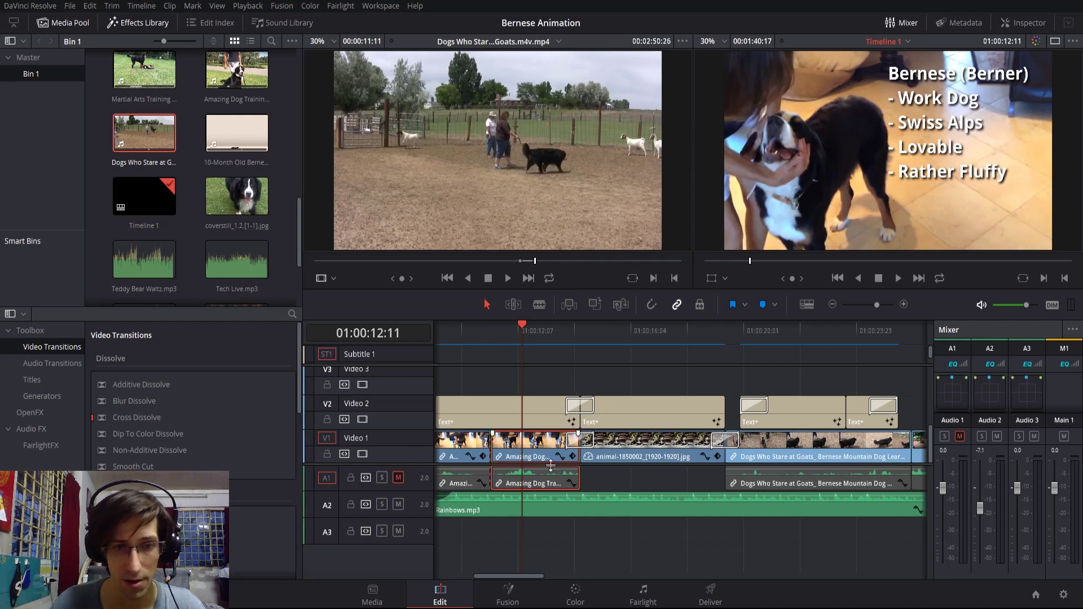
{"action": "left_click", "coordinate": [620, 305]}
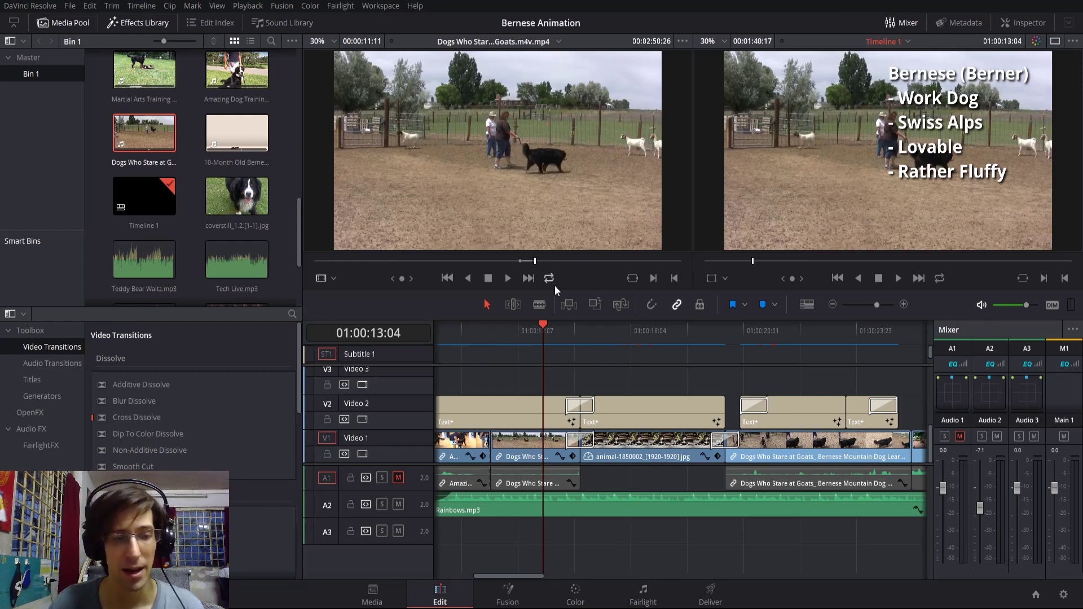
Step: Undo the replace, toggle snapping off and back on, and scrub the playhead to the 01:00:19:11 transition
{"action": "key", "text": "ctrl+z"}
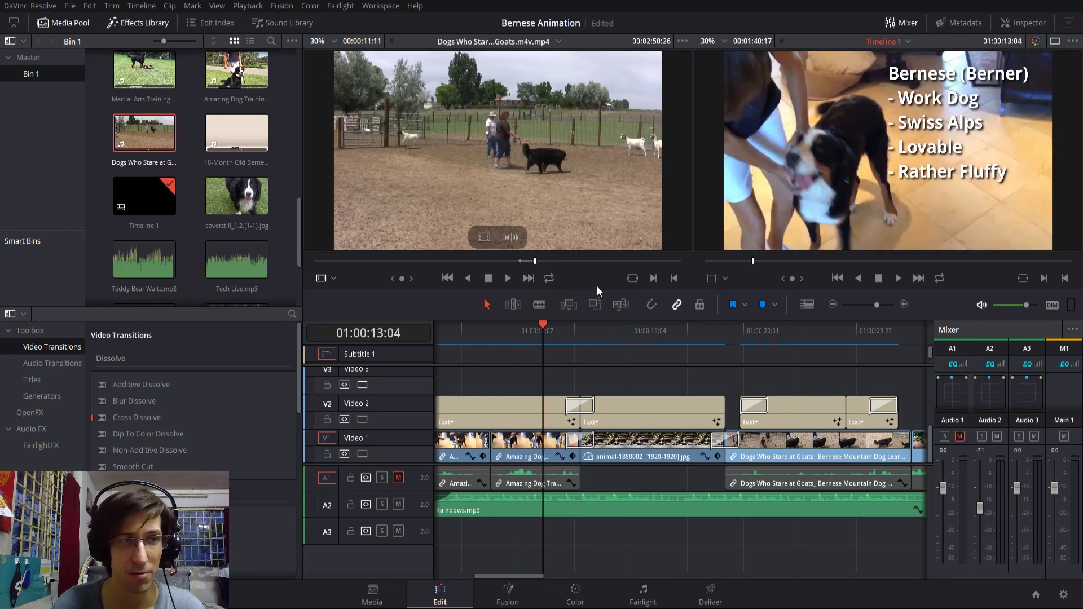
{"action": "left_click", "coordinate": [636, 333]}
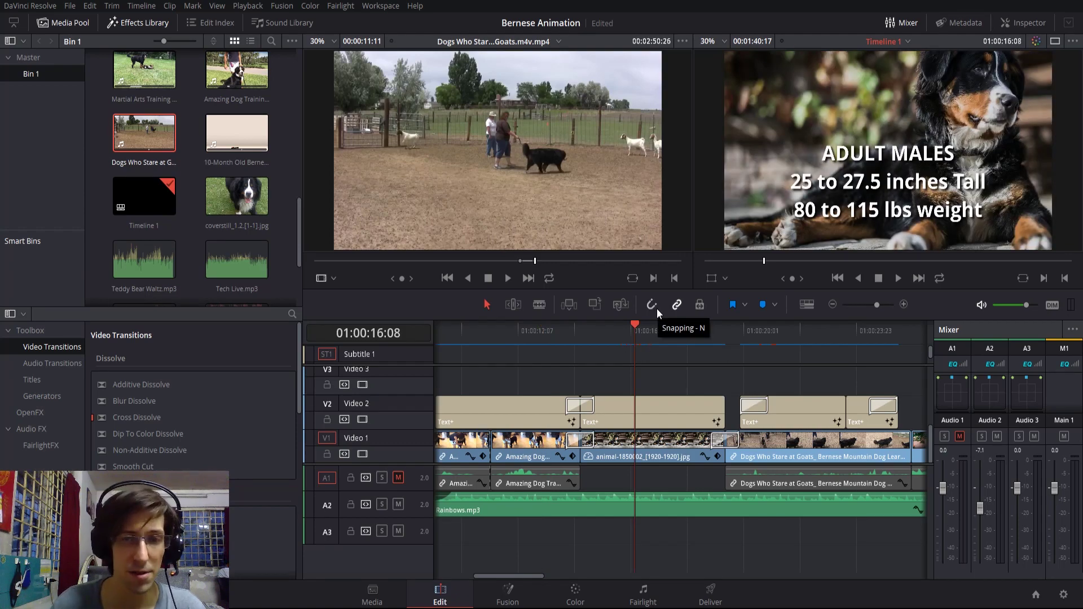
{"action": "left_click", "coordinate": [652, 306]}
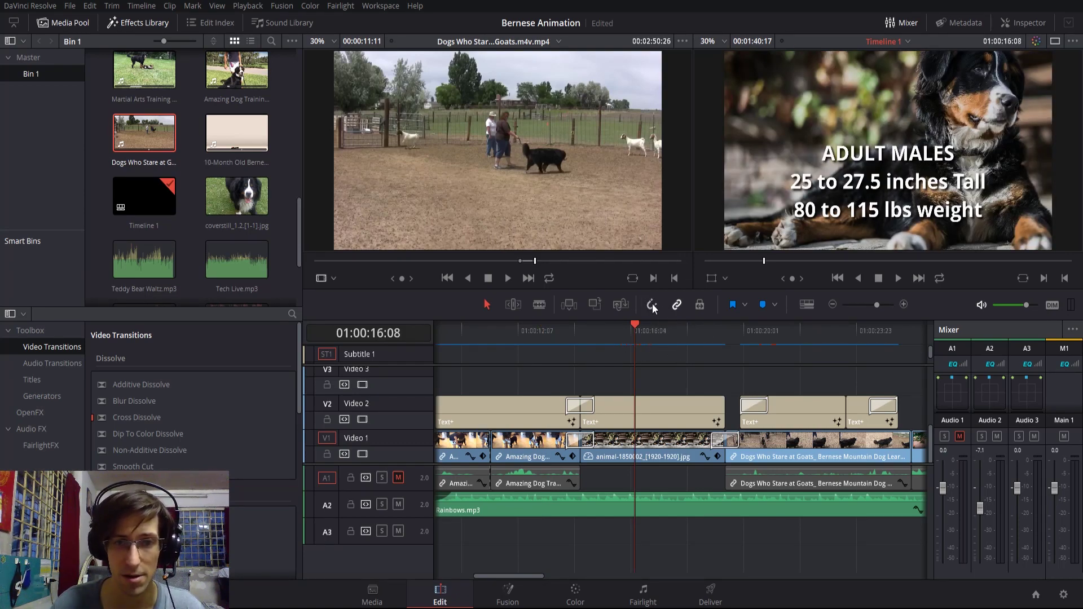
{"action": "left_click_drag", "start_coordinate": [713, 329], "coordinate": [682, 328]}
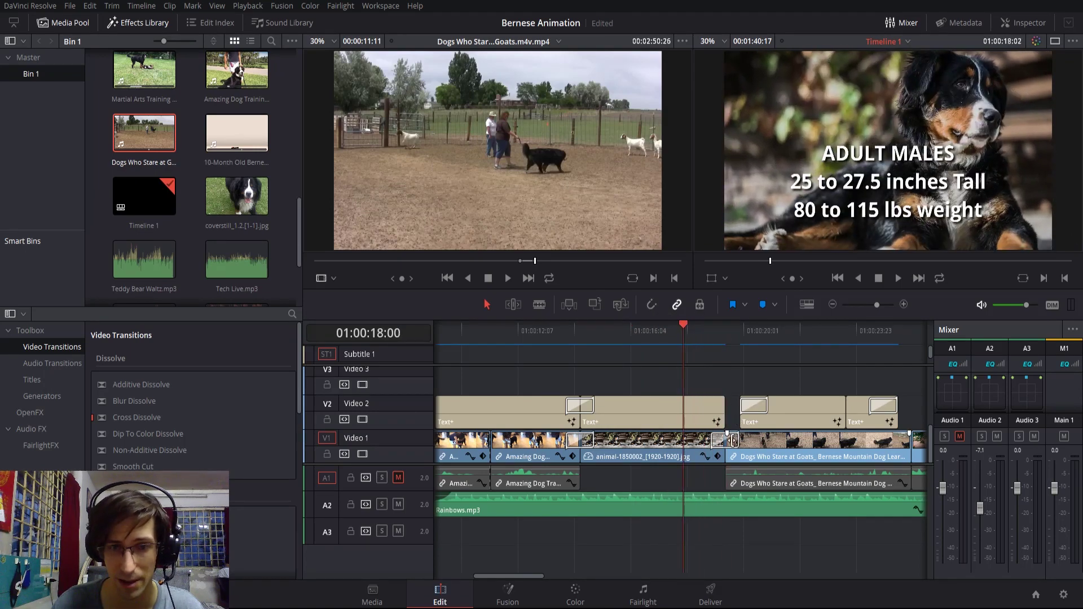
{"action": "left_click", "coordinate": [651, 305]}
{"action": "left_click_drag", "start_coordinate": [688, 331], "coordinate": [719, 327]}
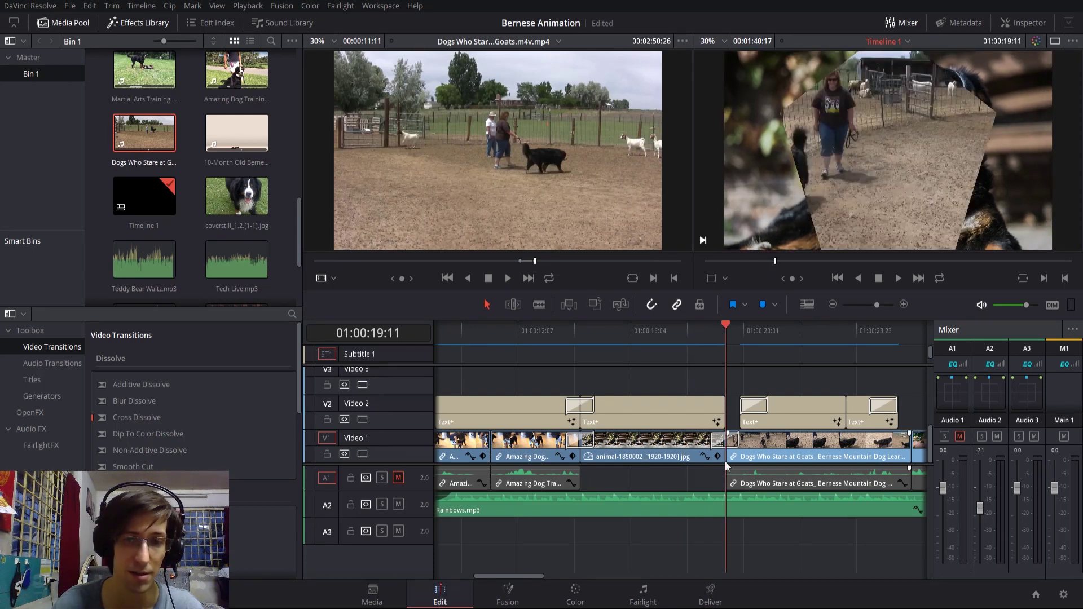
{"action": "left_click_drag", "start_coordinate": [527, 577], "coordinate": [534, 576]}
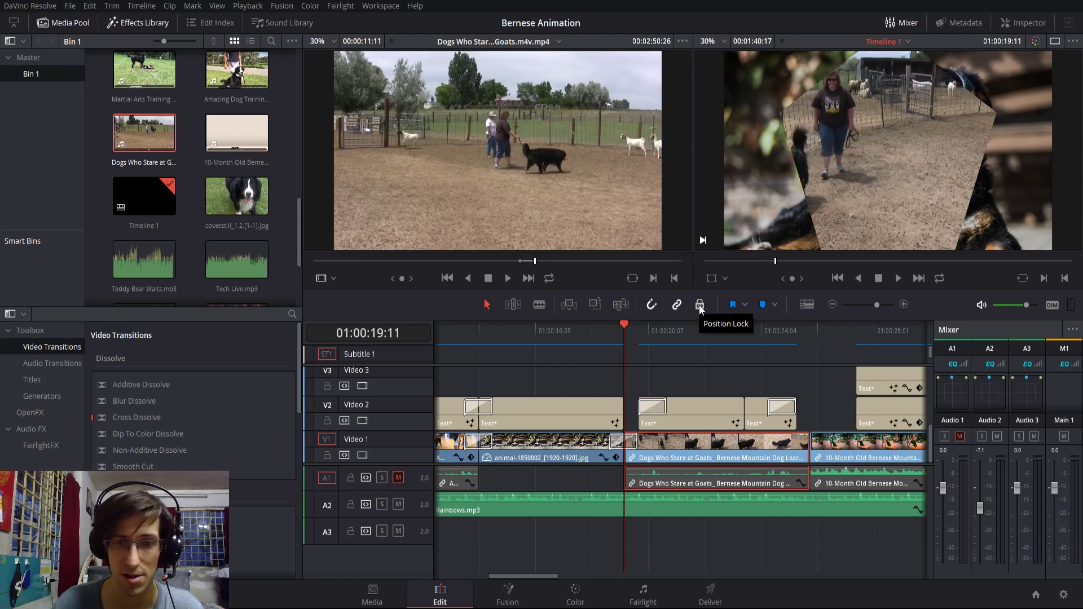
Step: Flag the Text+ clips yellow and move the playhead to 01:00:21:12
{"action": "left_click", "coordinate": [745, 305]}
{"action": "left_click", "coordinate": [751, 380]}
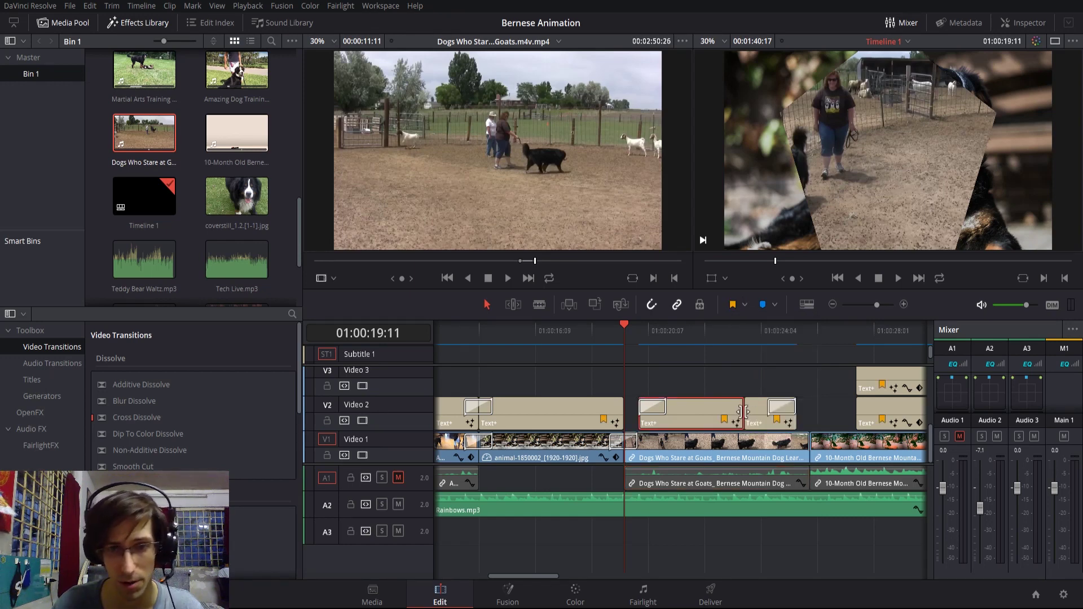
{"action": "left_click", "coordinate": [744, 304]}
{"action": "left_click", "coordinate": [741, 389]}
{"action": "left_click", "coordinate": [683, 329]}
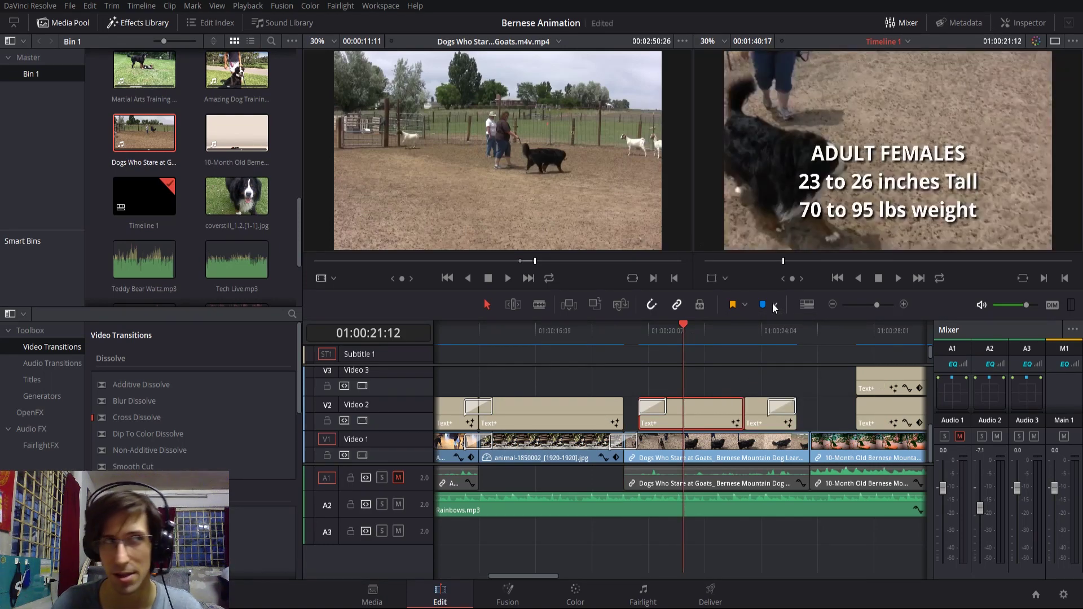
Step: Set the marker colour to red and clear all flags from the clips
{"action": "left_click", "coordinate": [774, 305]}
{"action": "left_click", "coordinate": [792, 397]}
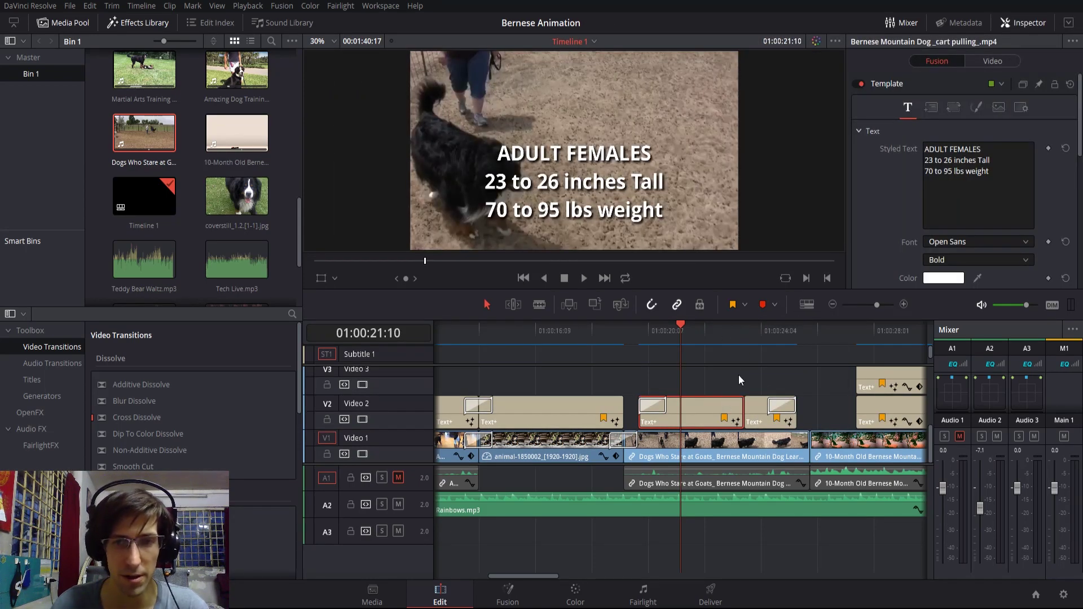
{"action": "left_click", "coordinate": [745, 306]}
{"action": "left_click", "coordinate": [748, 322]}
Step: Add red Marker 1 at 01:00:21:10 and scrub around it to check it
{"action": "left_click", "coordinate": [776, 304]}
{"action": "left_click", "coordinate": [786, 387]}
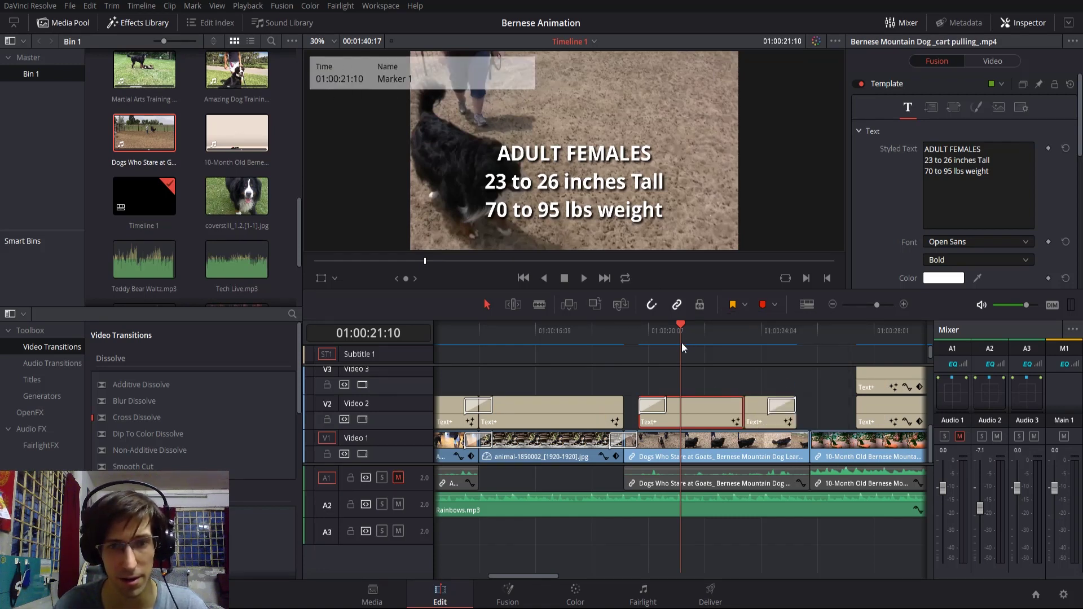
{"action": "left_click_drag", "start_coordinate": [678, 326], "coordinate": [675, 326]}
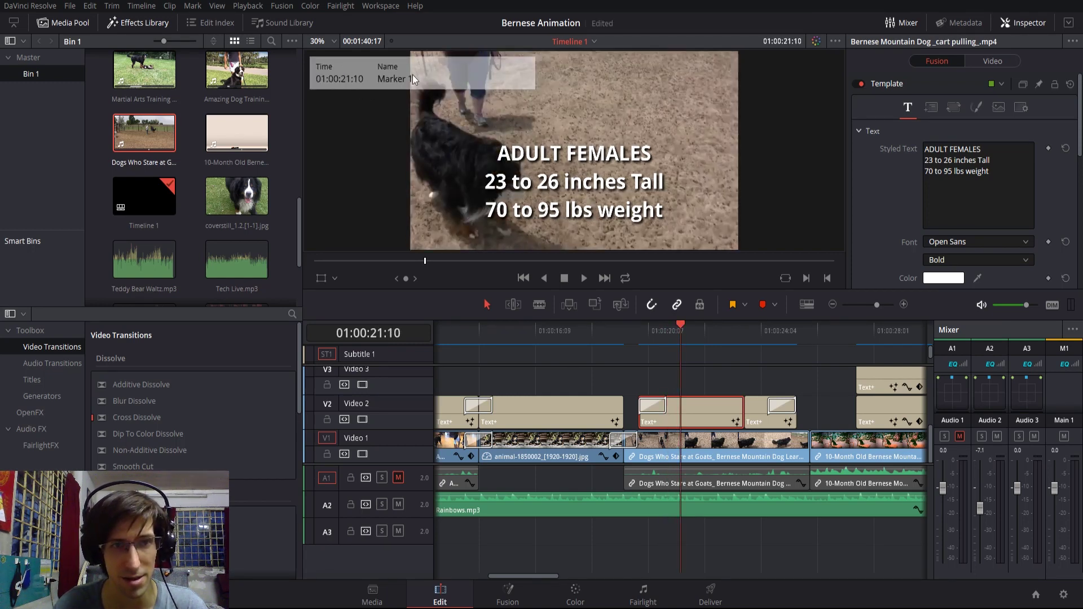
{"action": "left_click", "coordinate": [774, 305]}
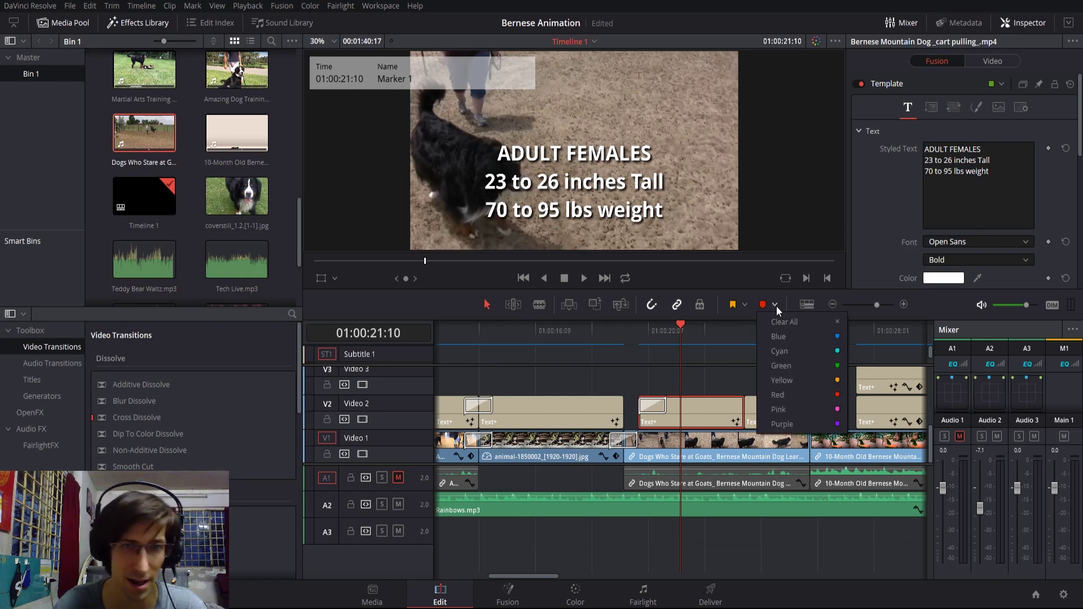
{"action": "left_click_drag", "start_coordinate": [532, 576], "coordinate": [504, 577]}
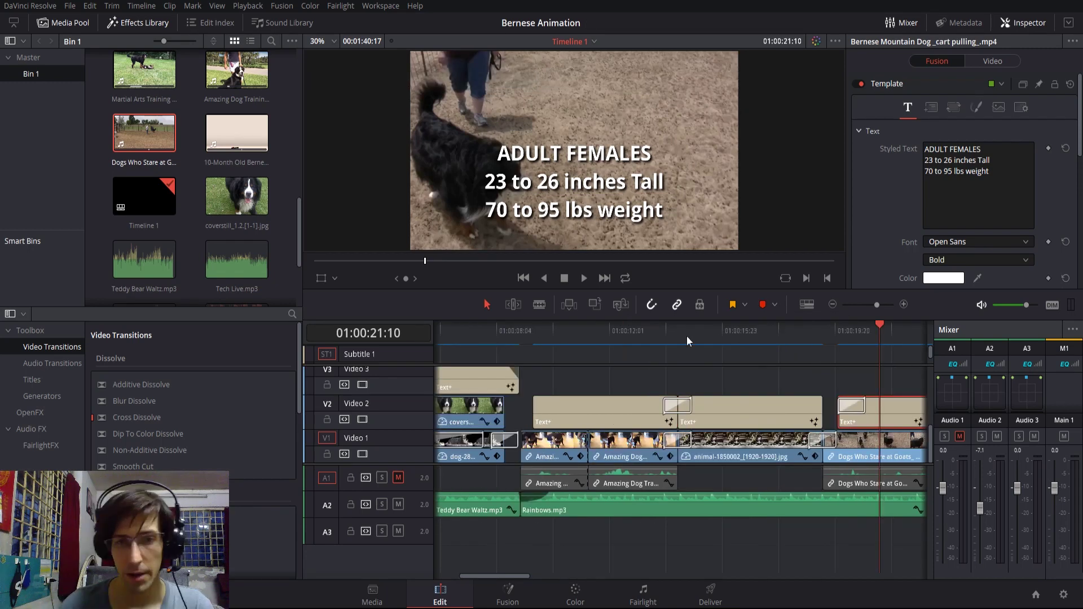
Step: Try the thumbnail and name-only clip views in Timeline View Options, then restore filmstrip view
{"action": "left_click", "coordinate": [713, 337]}
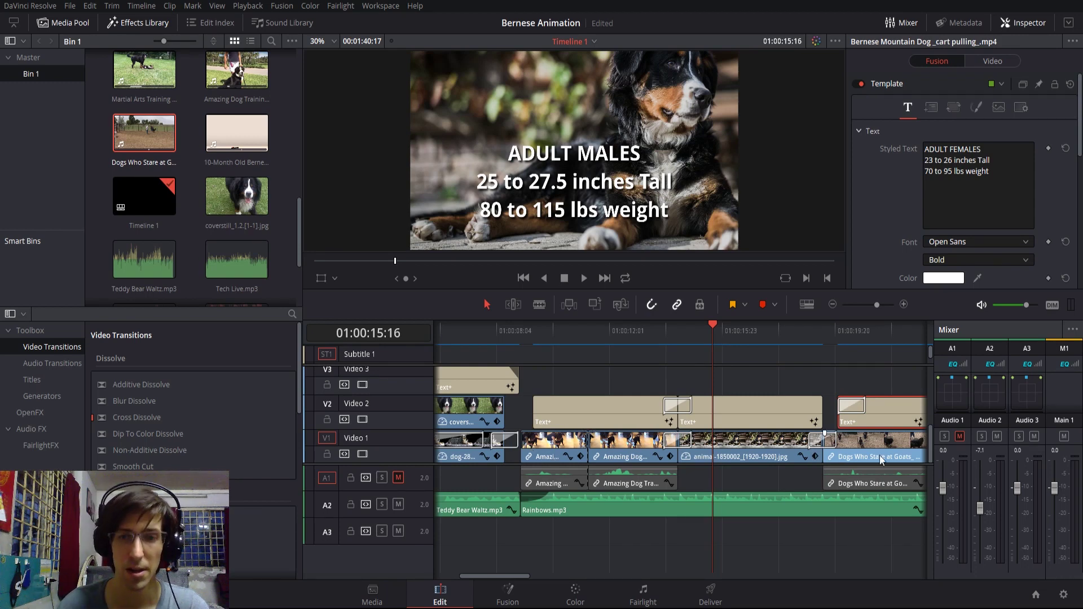
{"action": "left_click", "coordinate": [807, 305]}
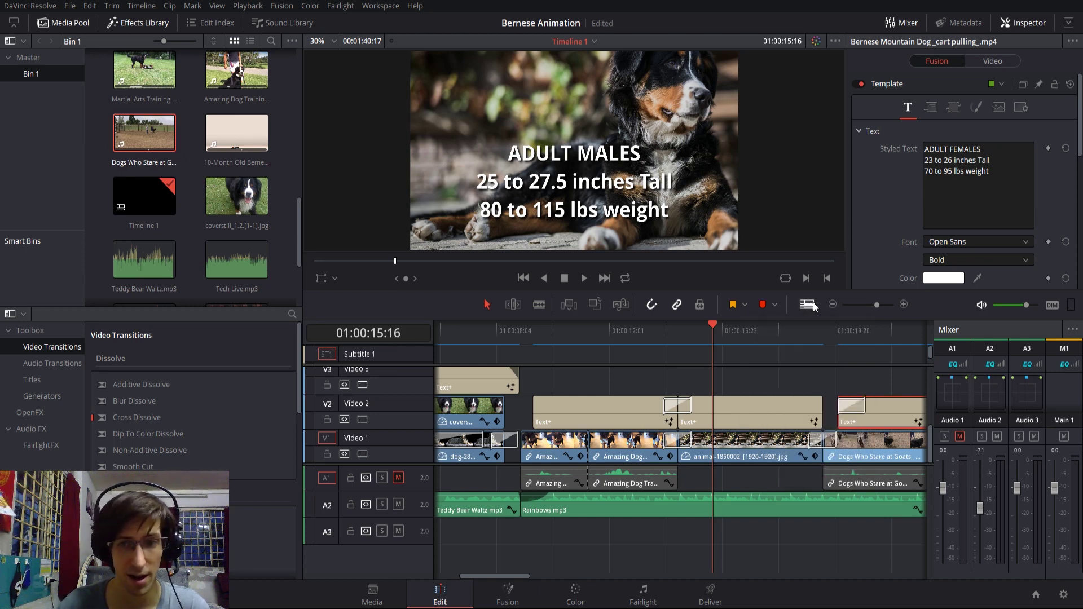
{"action": "left_click", "coordinate": [814, 308]}
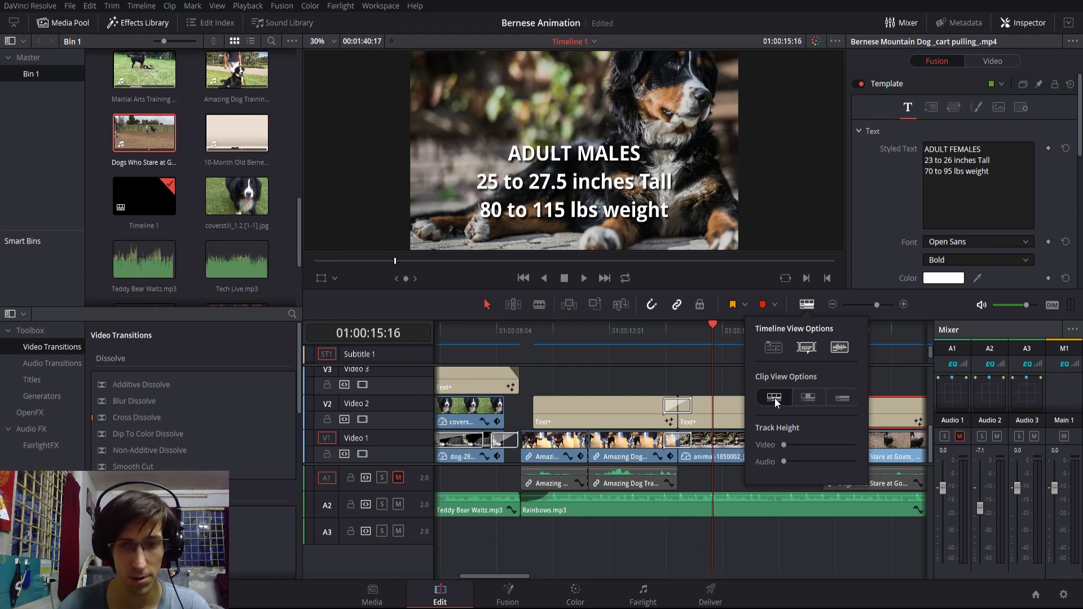
{"action": "left_click", "coordinate": [806, 398]}
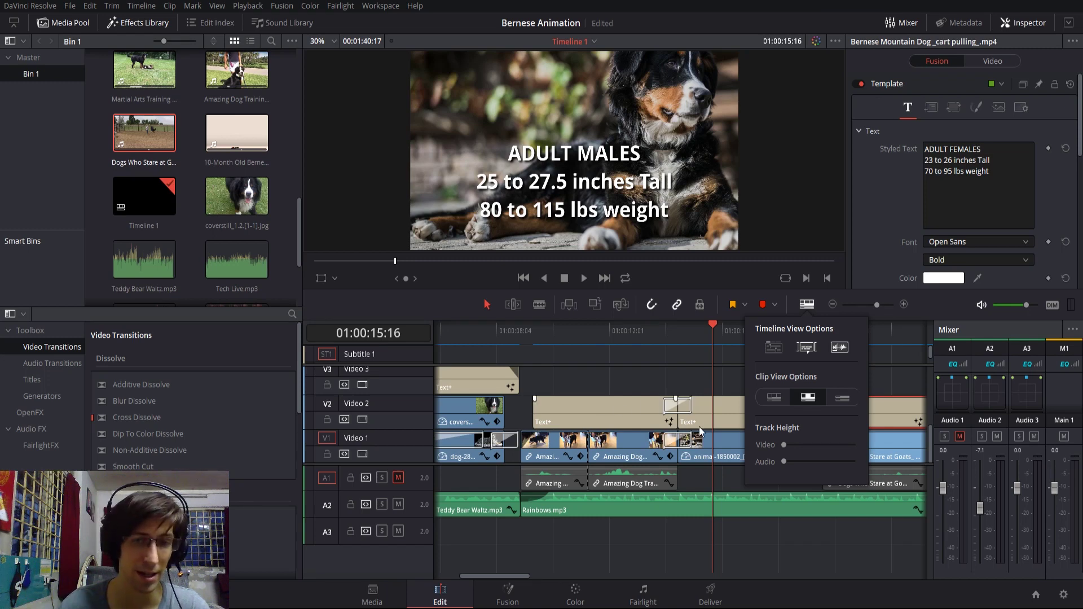
{"action": "left_click", "coordinate": [842, 398]}
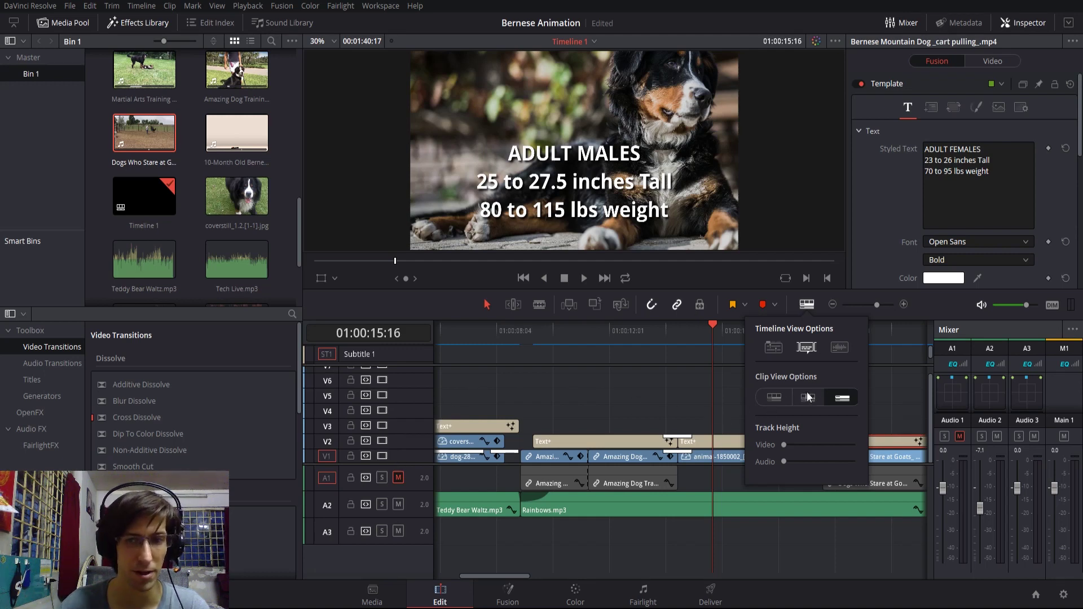
{"action": "left_click", "coordinate": [781, 397]}
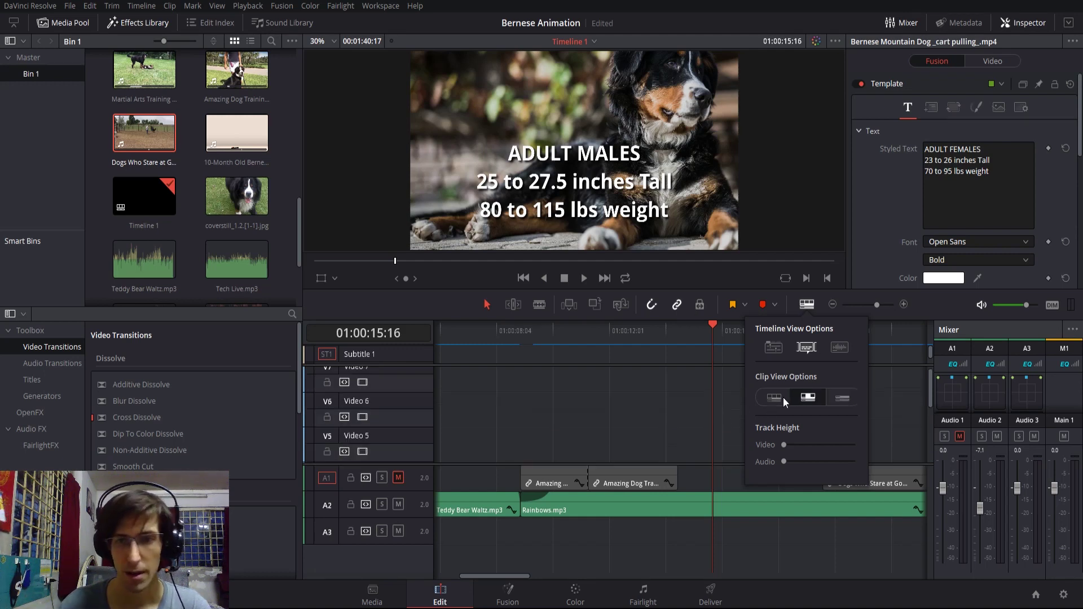
Step: Enable audio waveforms, hide the subtitle track and raise the video track height
{"action": "left_click", "coordinate": [839, 348]}
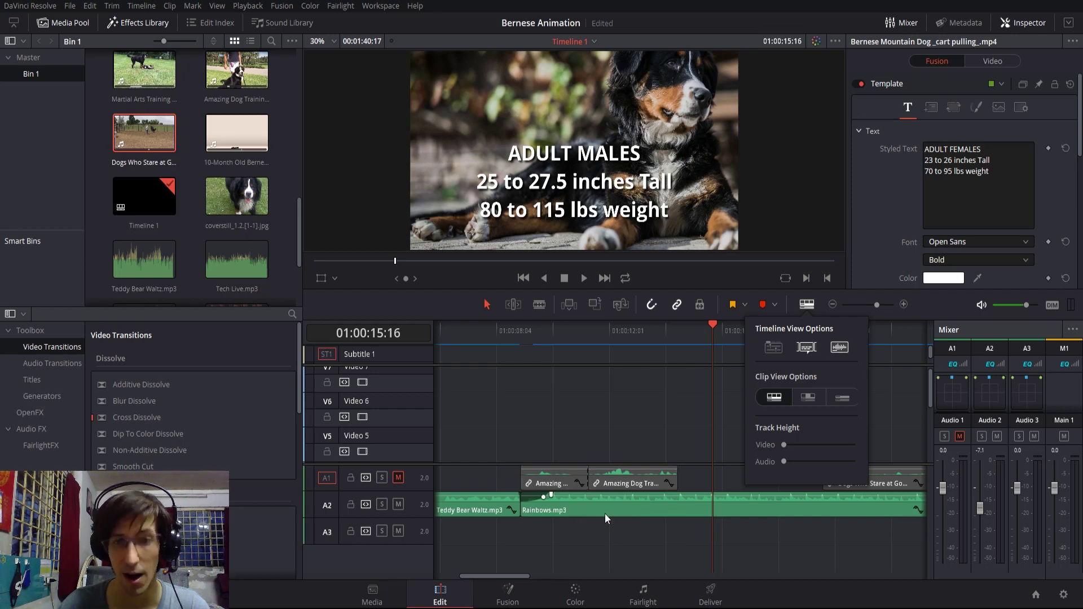
{"action": "left_click", "coordinate": [805, 348]}
{"action": "mouse_move", "coordinate": [786, 444]}
{"action": "left_mouse_down"}
{"action": "mouse_move", "coordinate": [799, 462]}
{"action": "mouse_move", "coordinate": [787, 466]}
{"action": "left_mouse_up"}
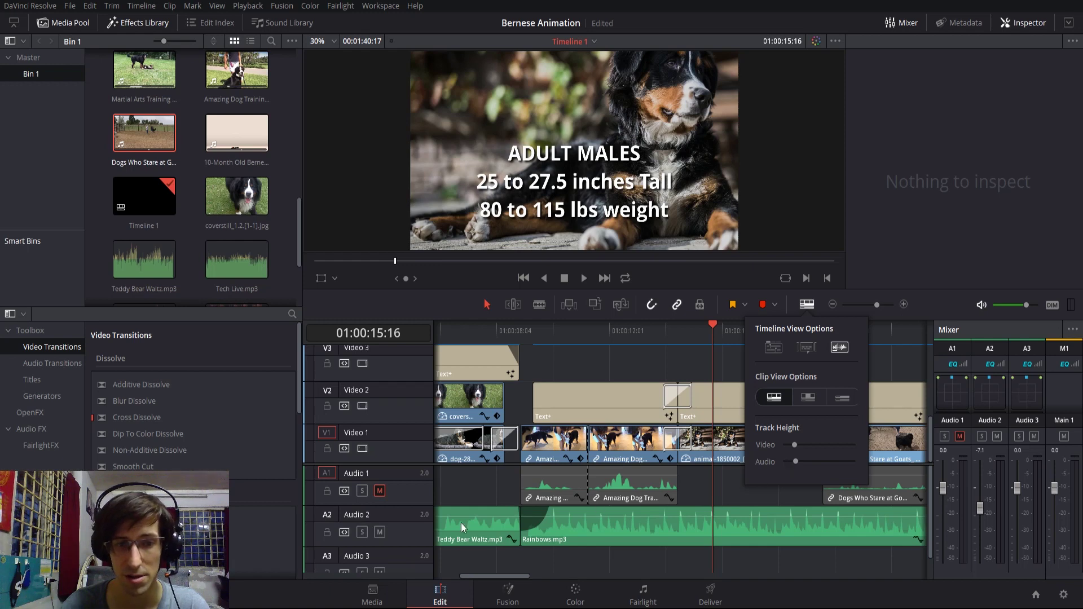
Step: Shrink Audio 1 to a slim name-only row and Video 1 slightly, then scroll the timeline
{"action": "left_click", "coordinate": [804, 305]}
{"action": "mouse_move", "coordinate": [375, 502]}
{"action": "left_mouse_down"}
{"action": "mouse_move", "coordinate": [387, 478]}
{"action": "mouse_move", "coordinate": [394, 533]}
{"action": "mouse_move", "coordinate": [393, 500]}
{"action": "left_mouse_up"}
{"action": "left_click_drag", "start_coordinate": [396, 421], "coordinate": [396, 424]}
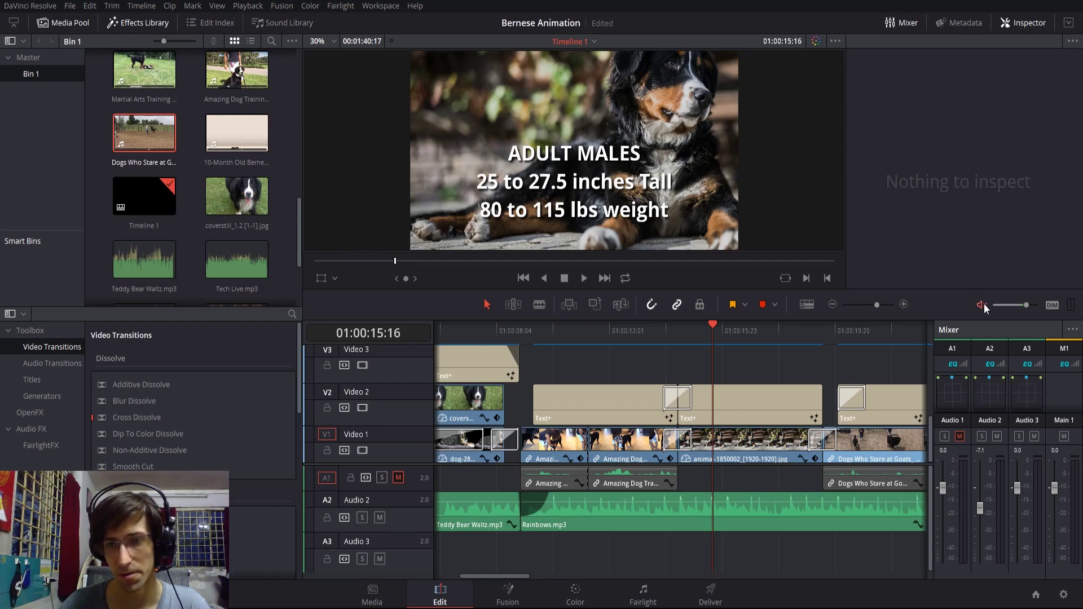
{"action": "scroll", "coordinate": [852, 557], "scroll_direction": "right", "scroll_amount": 10}
{"action": "scroll", "coordinate": [852, 558], "scroll_direction": "left", "scroll_amount": 2}
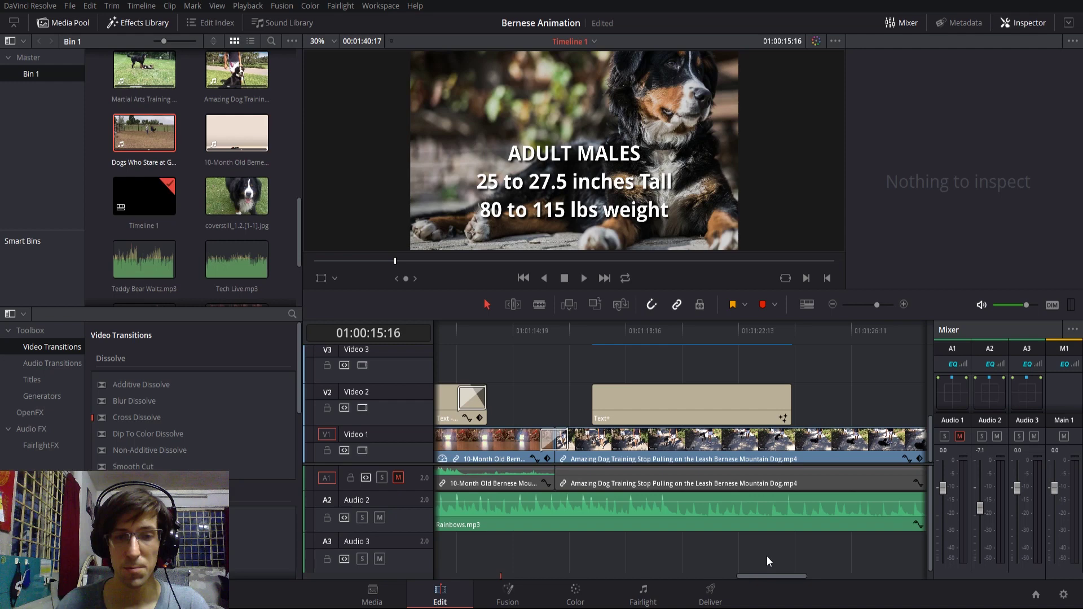